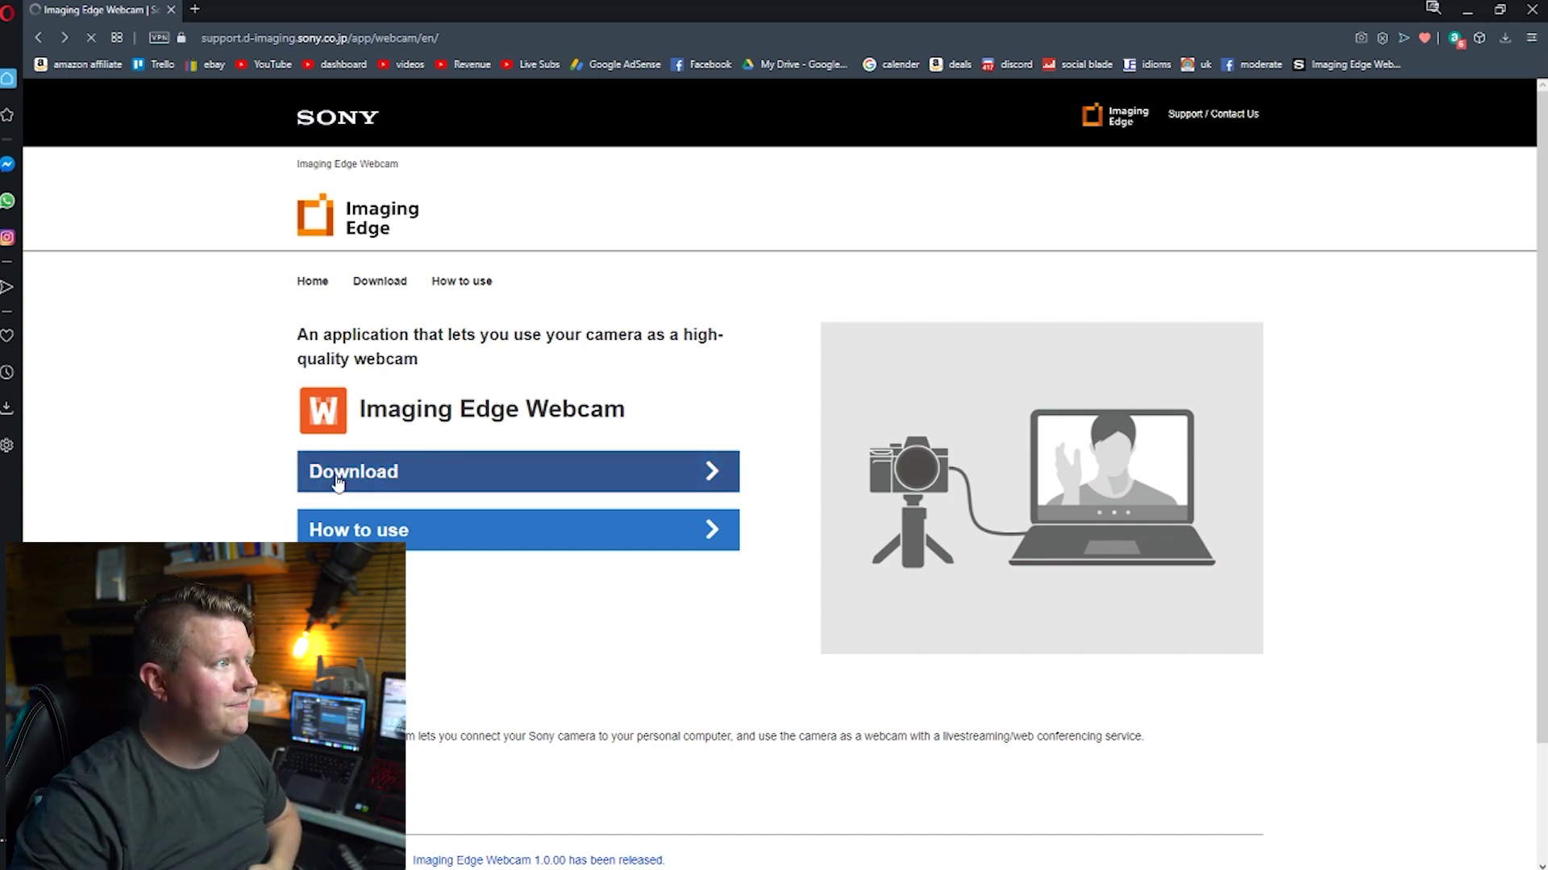
Tick ILCE-6300 in the model list and download the Imaging Edge Webcam installer.
scroll(919, 581, "down", 4)
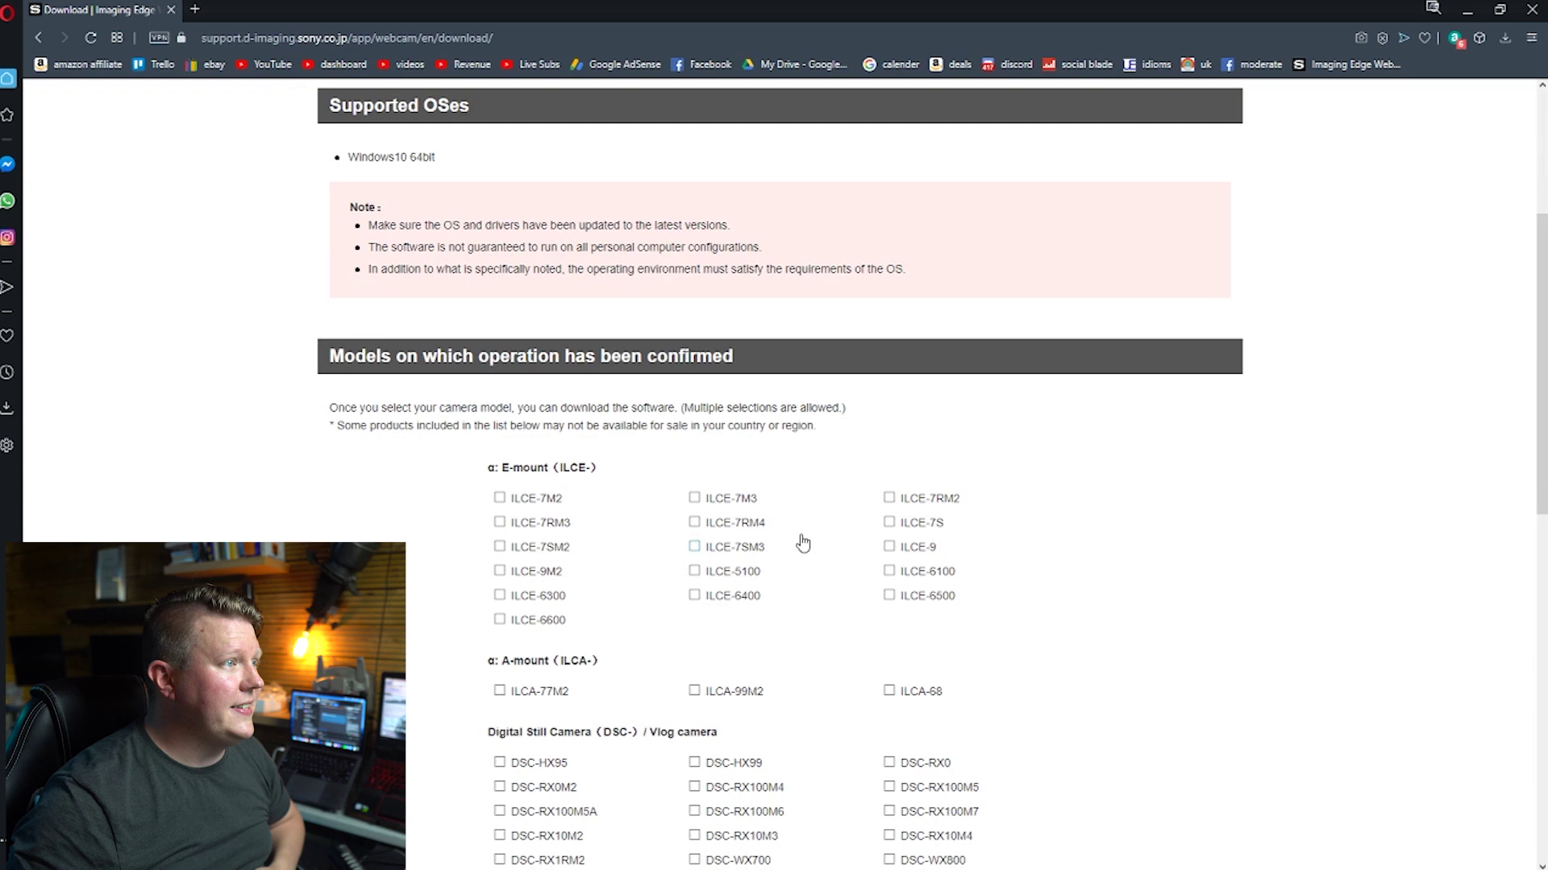
scroll(984, 632, "down", 2)
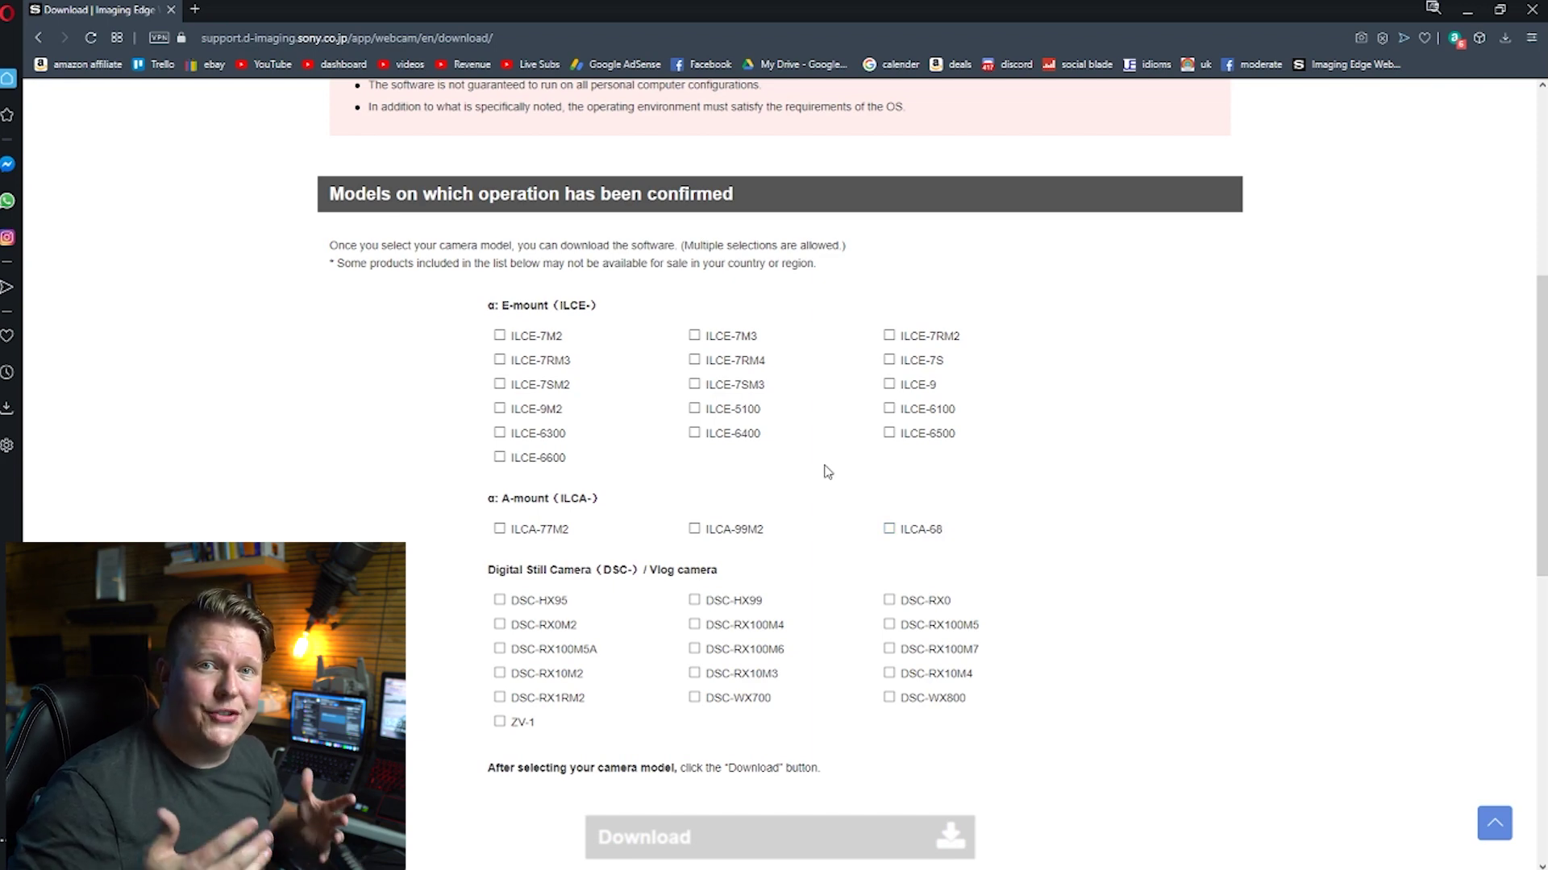
left_click(505, 442)
scroll(1129, 548, "down", 2)
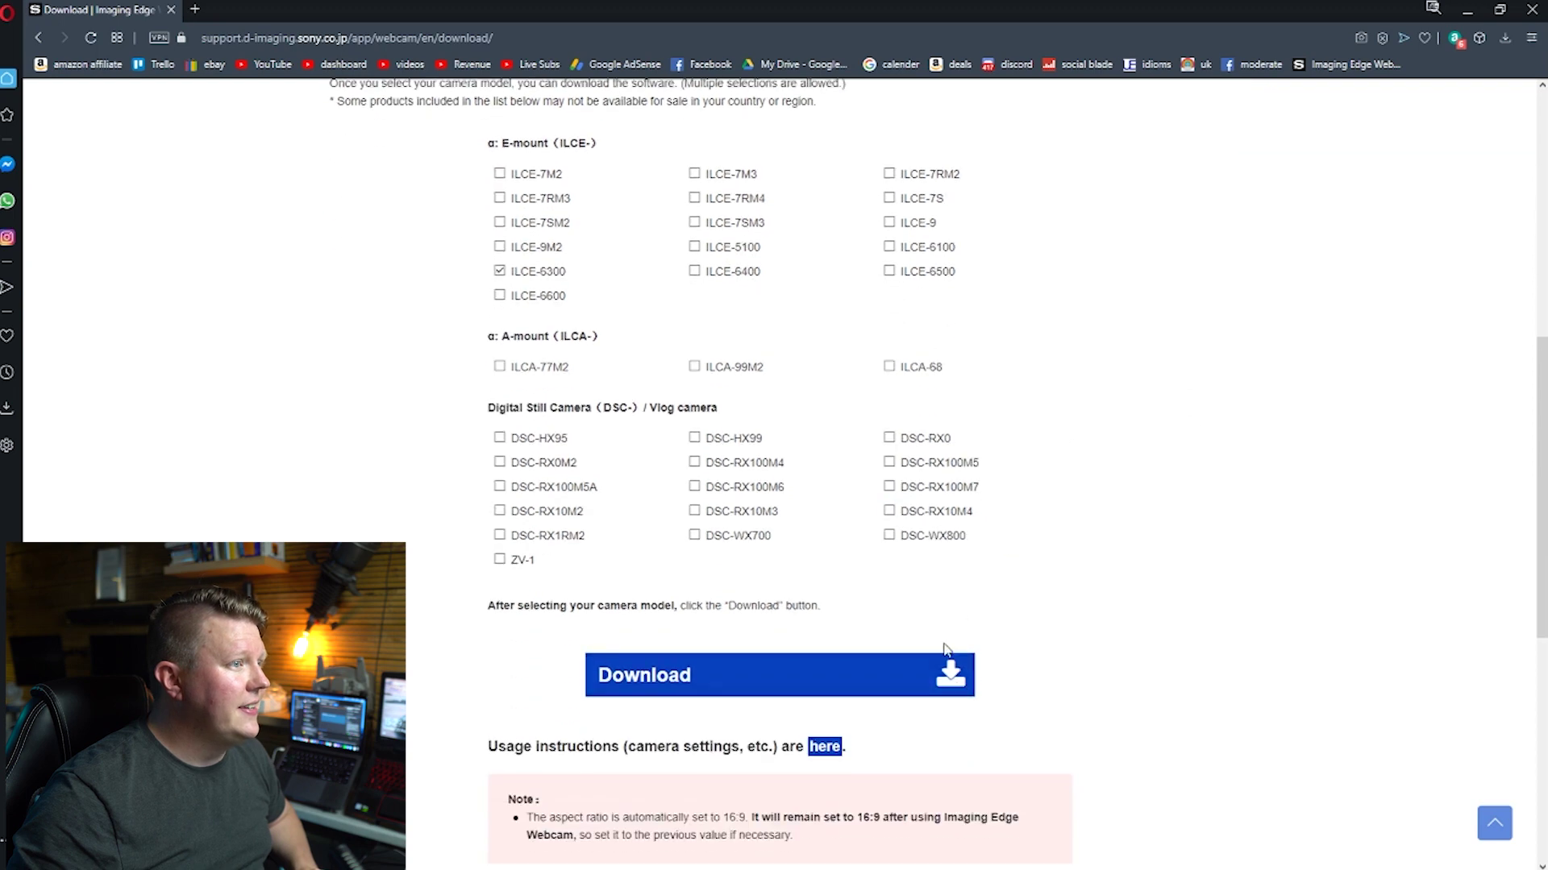
left_click(779, 693)
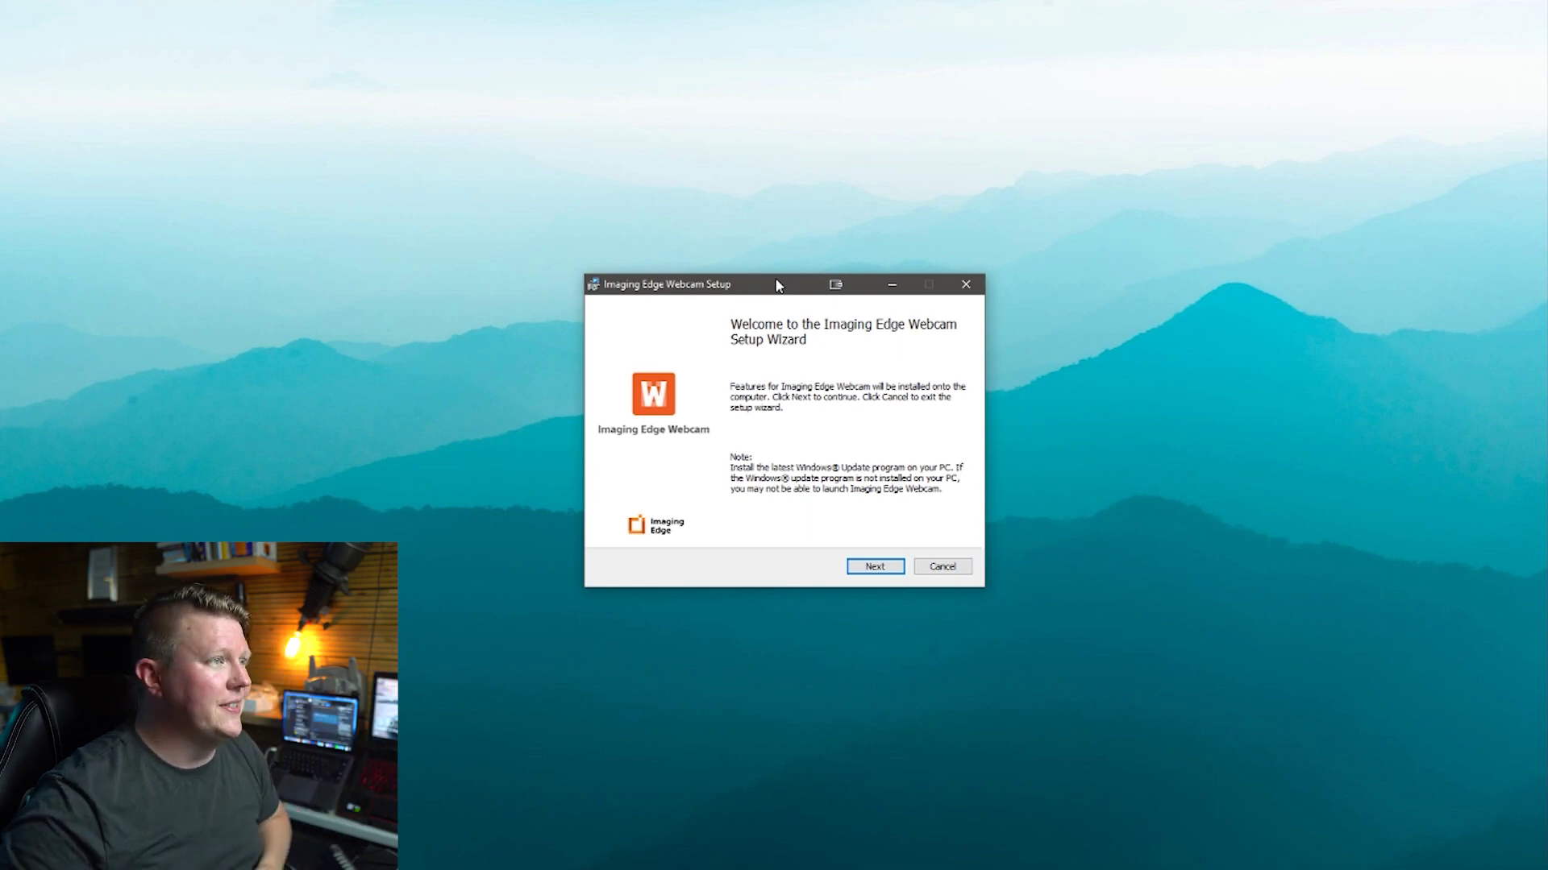
Accept the license, install Imaging Edge Webcam with the Sony camera driver, and finish setup.
left_click(885, 573)
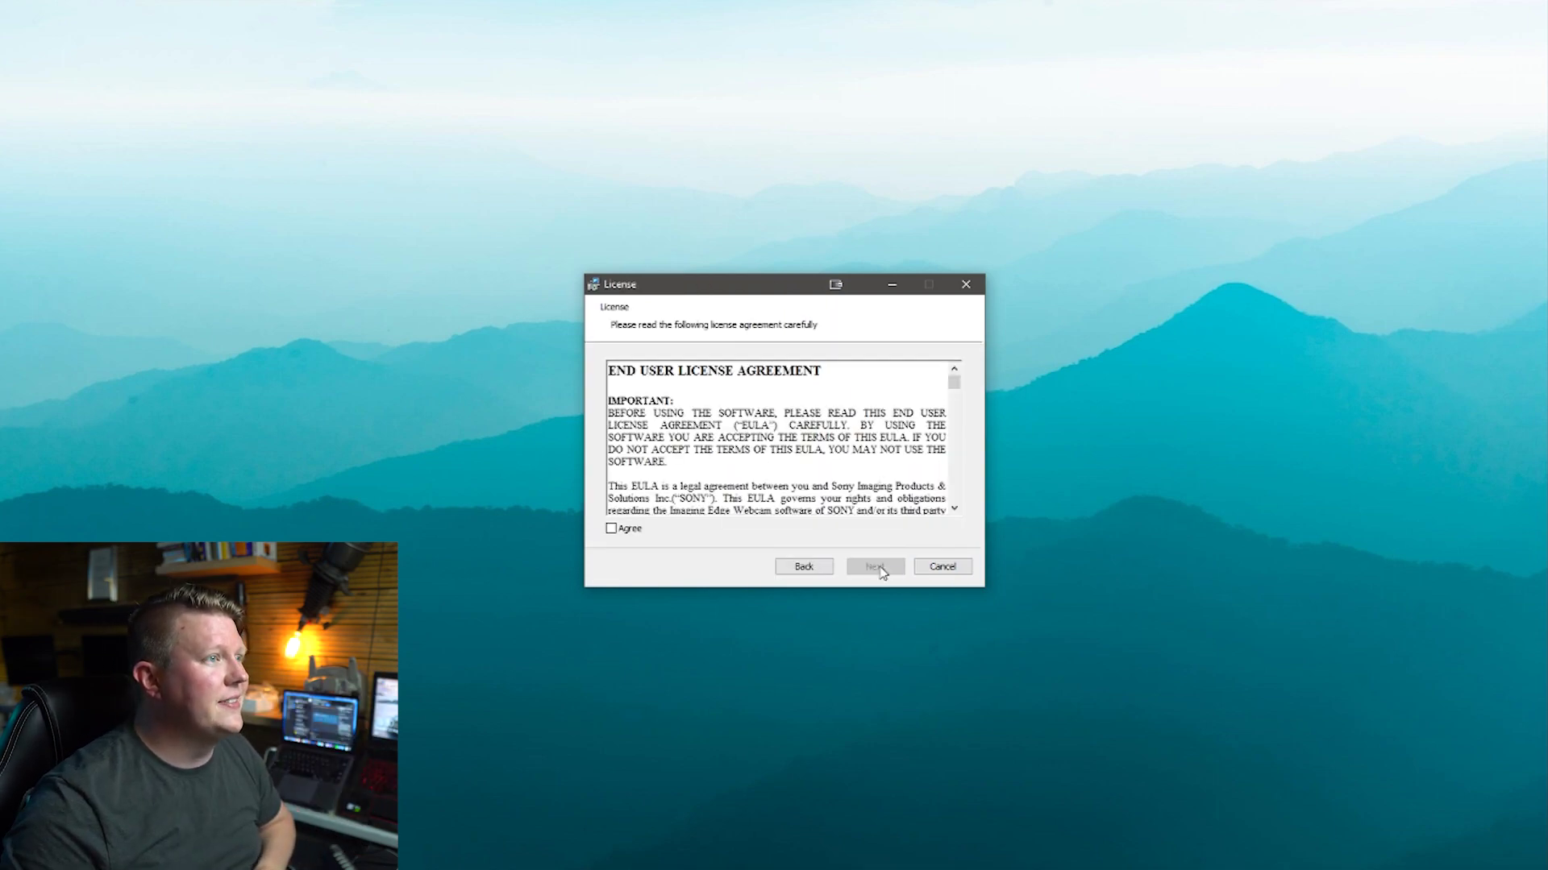
left_click(870, 573)
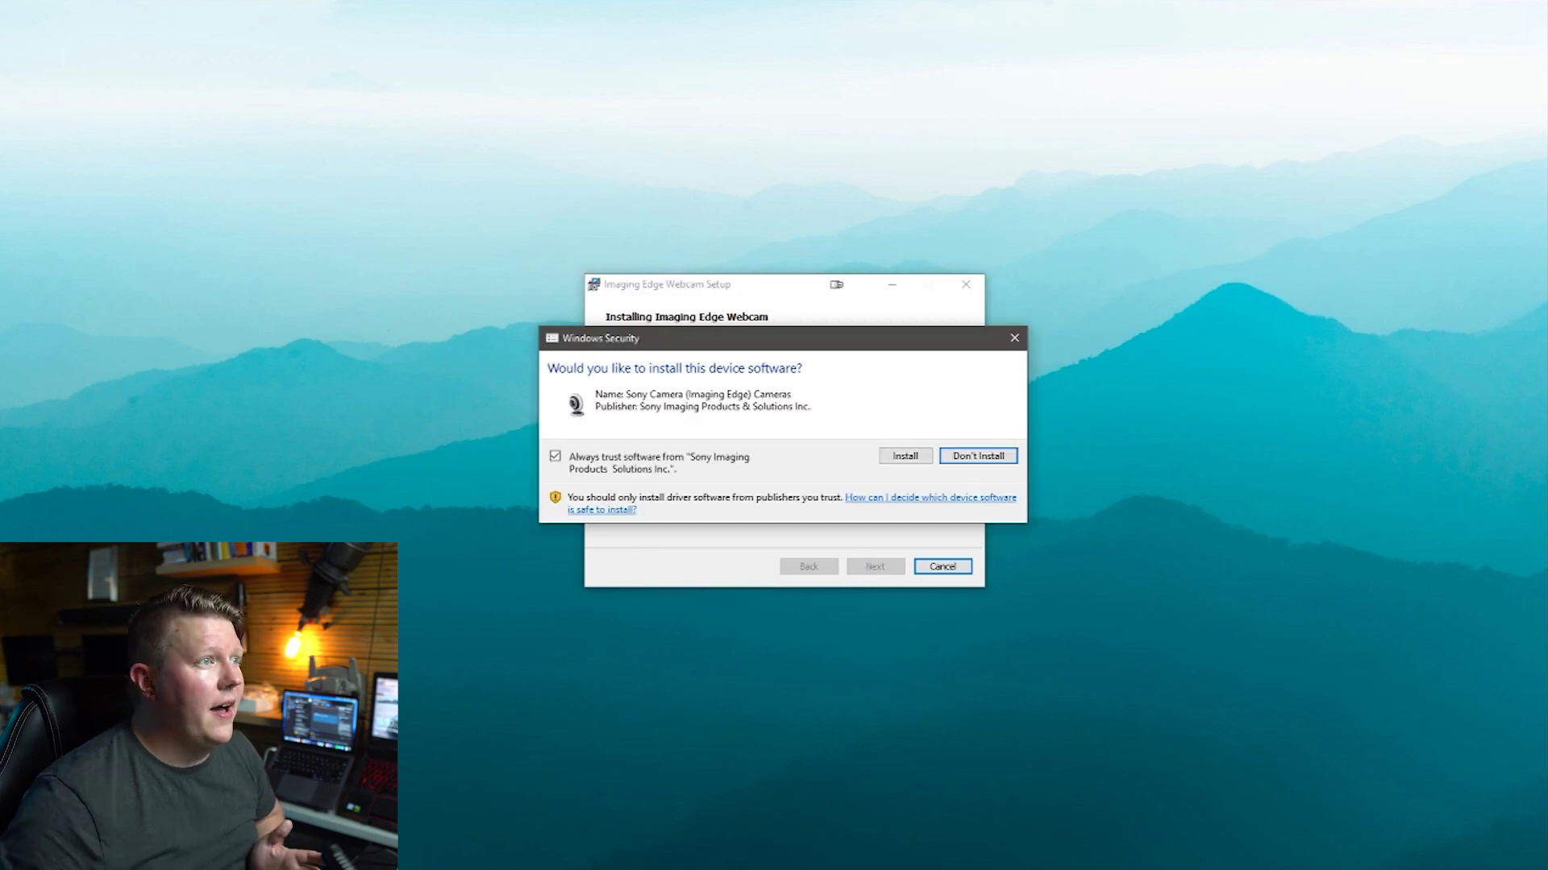
left_click(903, 461)
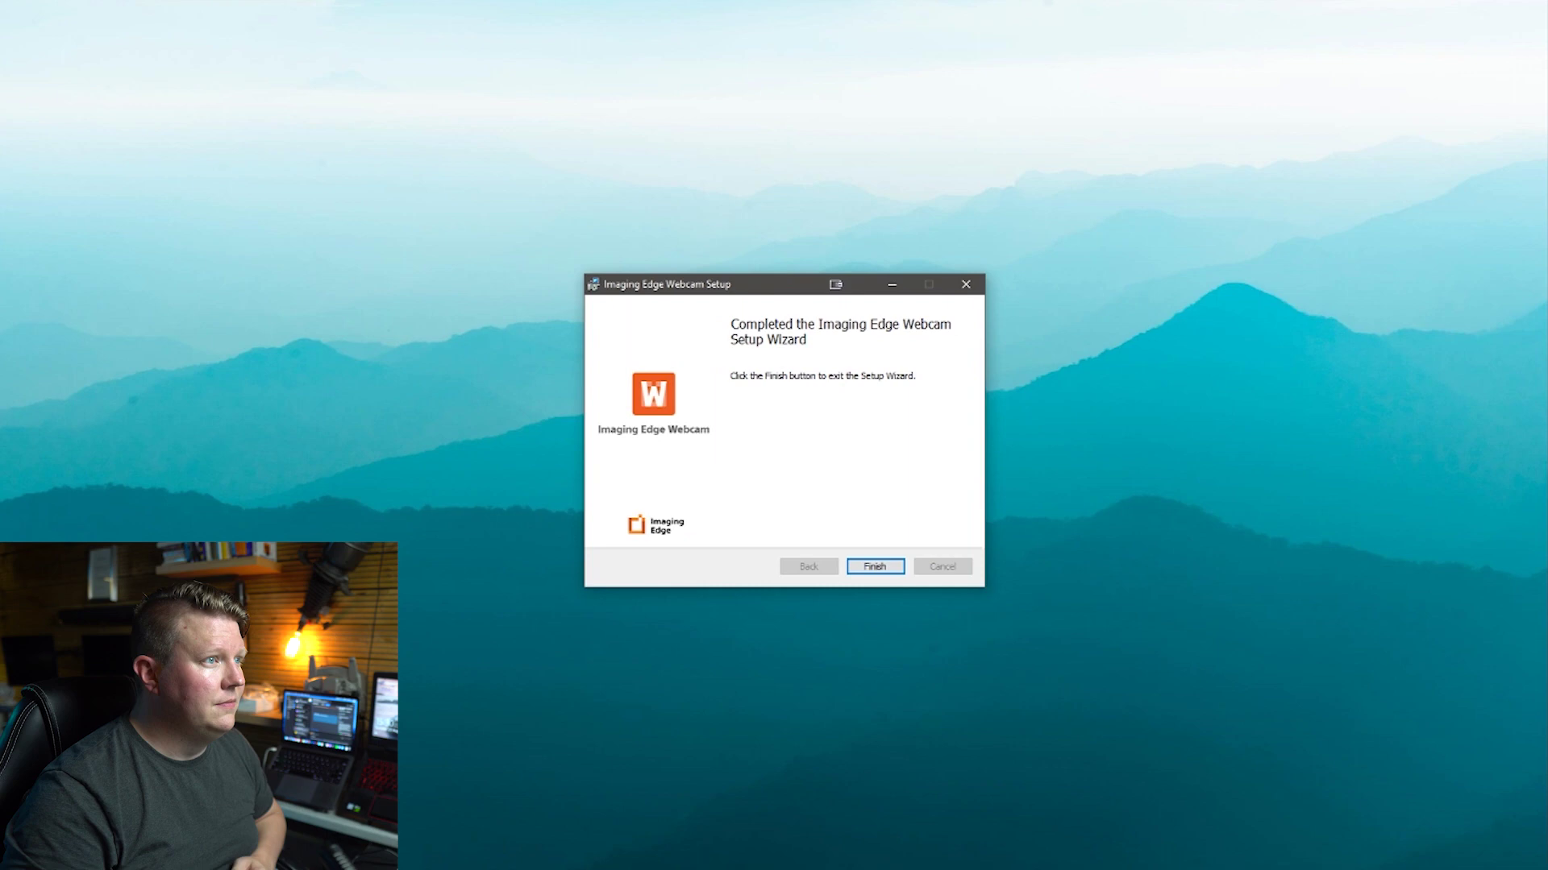
left_click(879, 574)
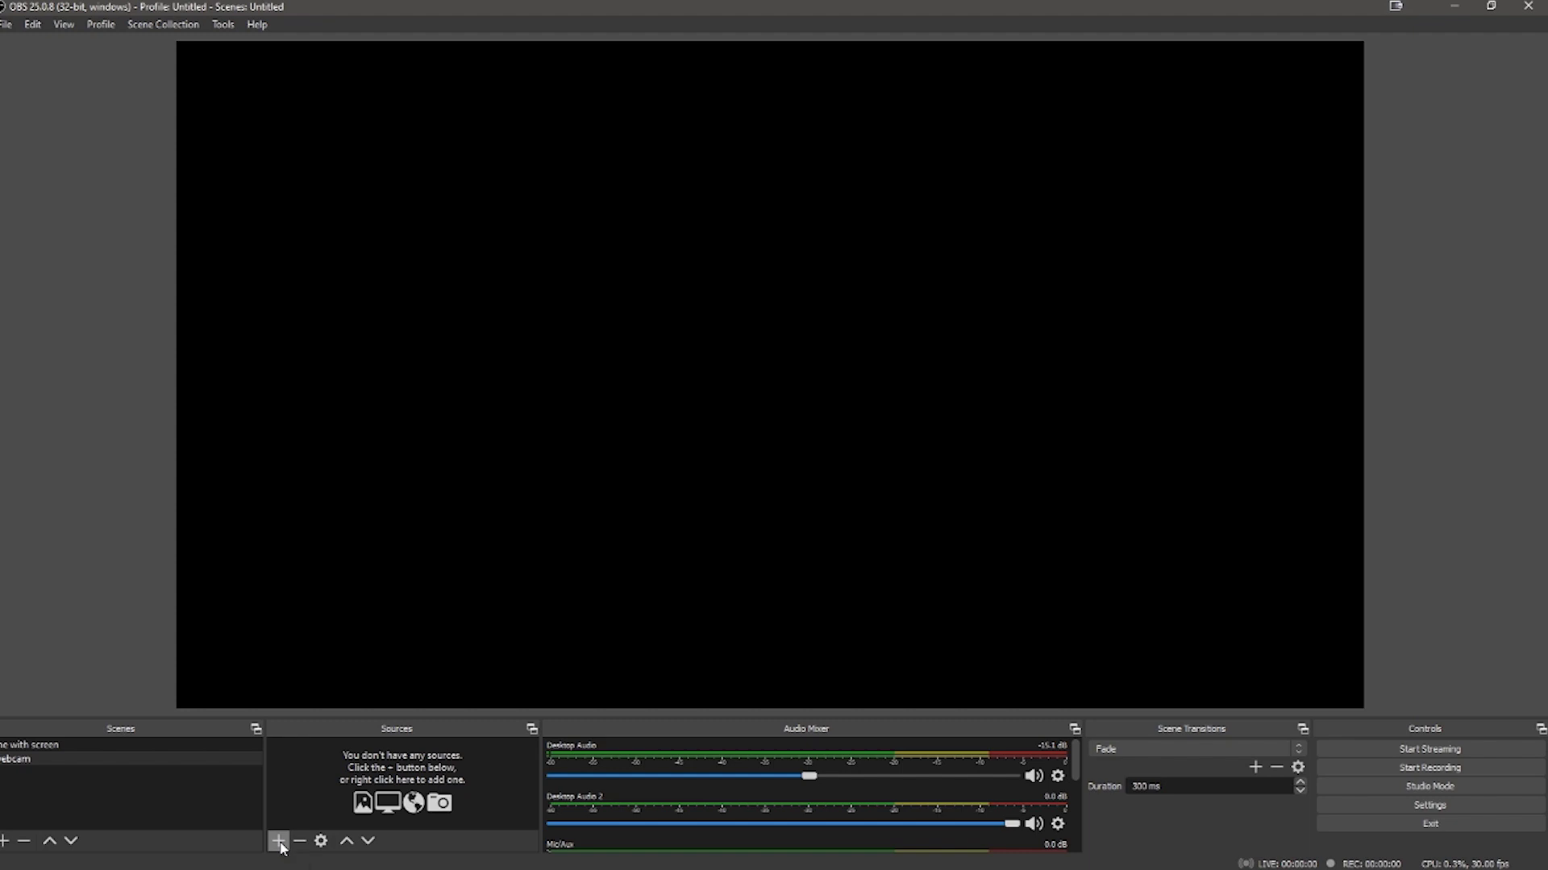
Create a Video Capture Device source named 'webcam sony'.
left_click(279, 842)
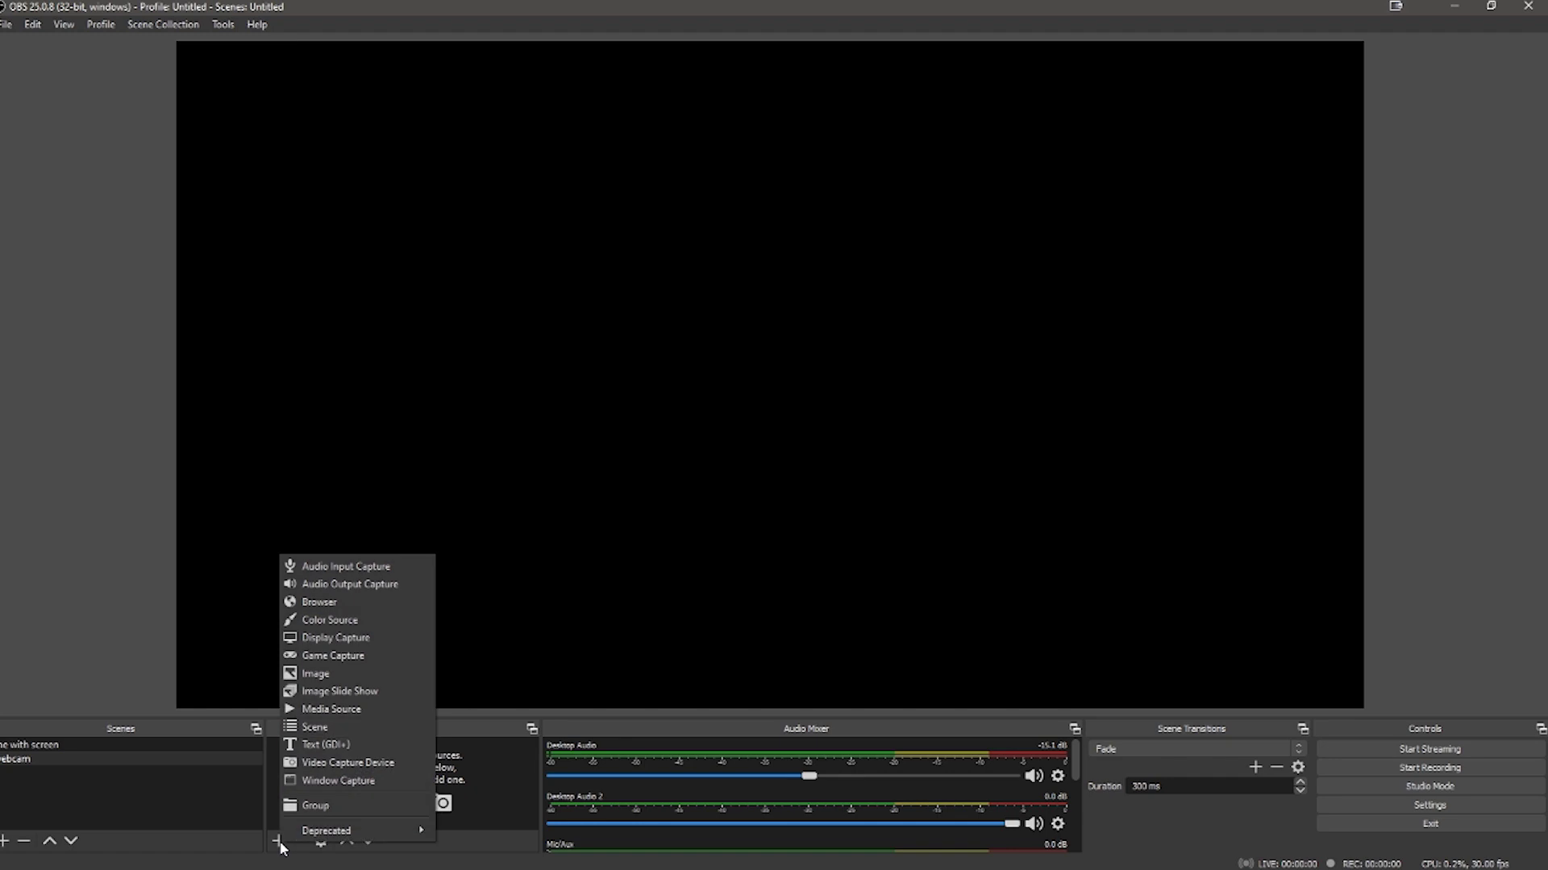
left_click(384, 775)
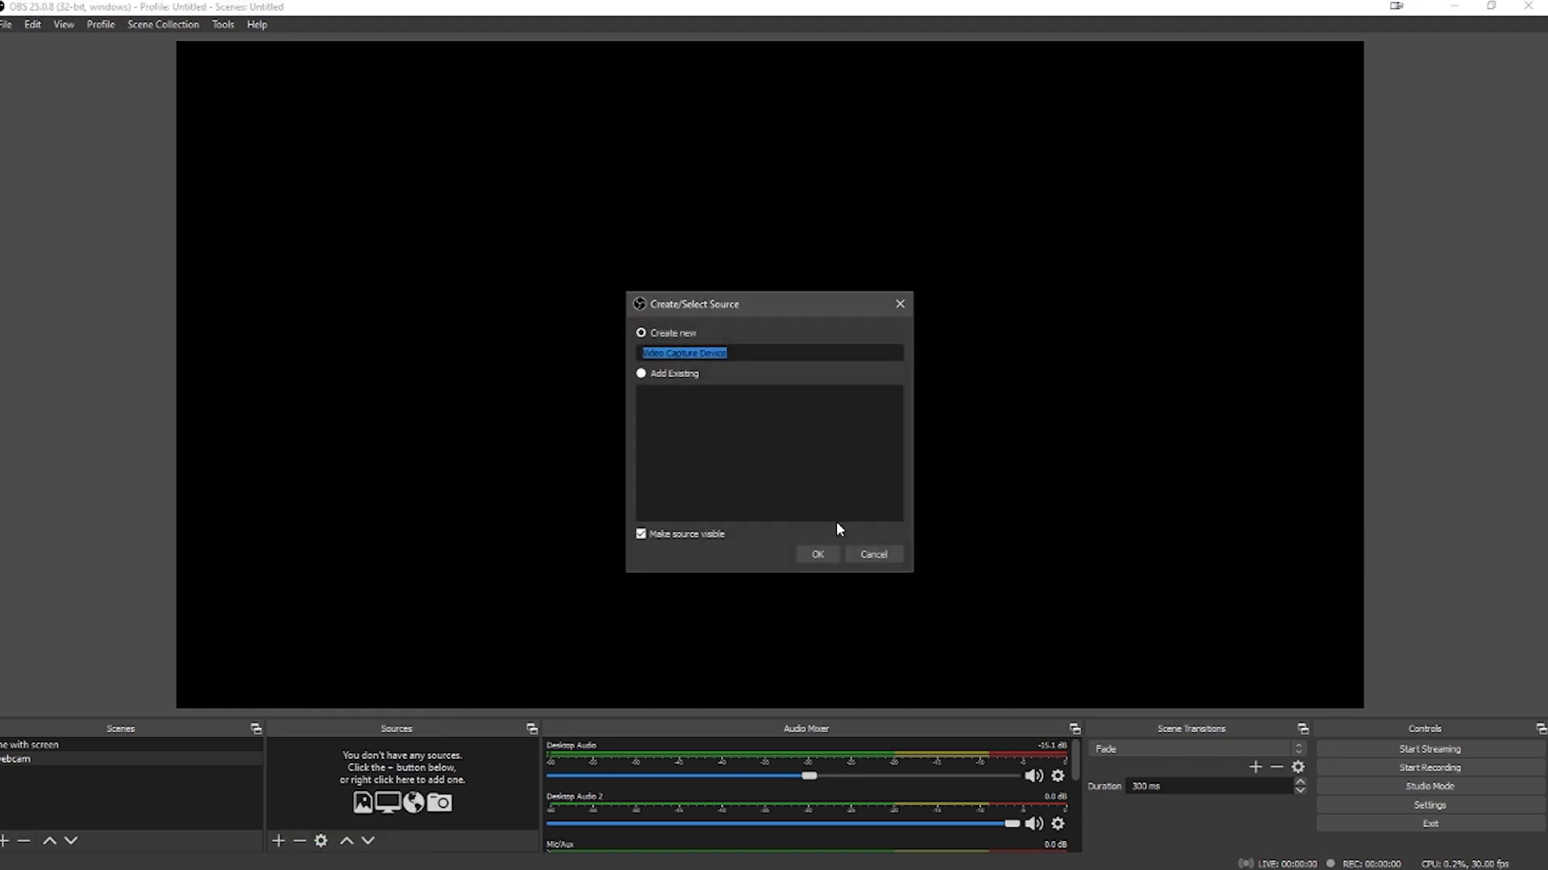
type("we")
type("bcam so")
type("ny")
left_click(810, 560)
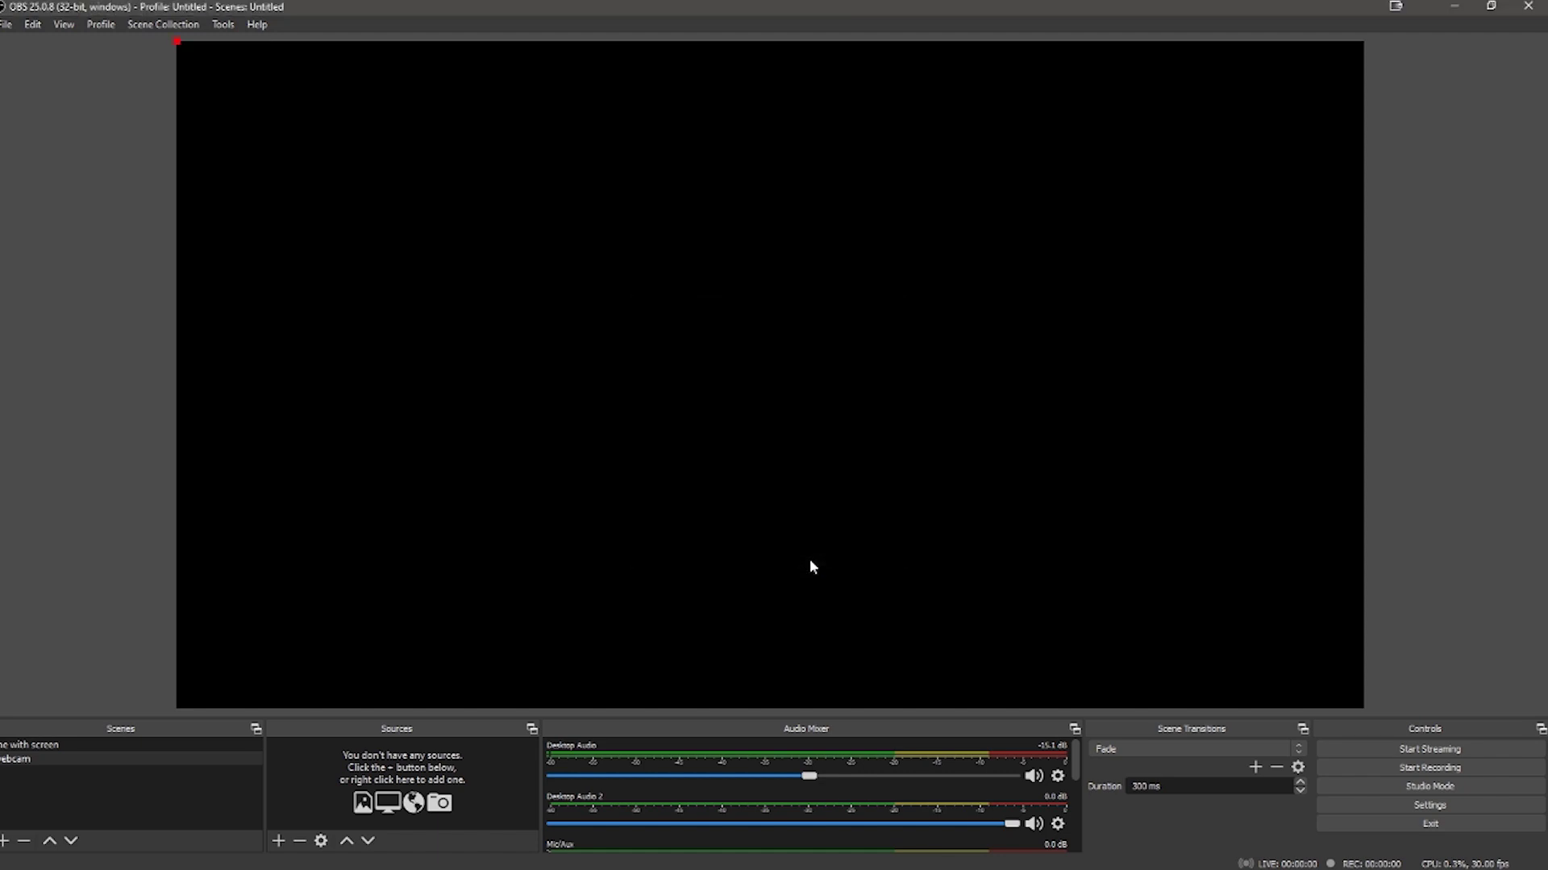
Set the source's device to Sony Camera (Imaging Edge) and confirm.
left_click(635, 412)
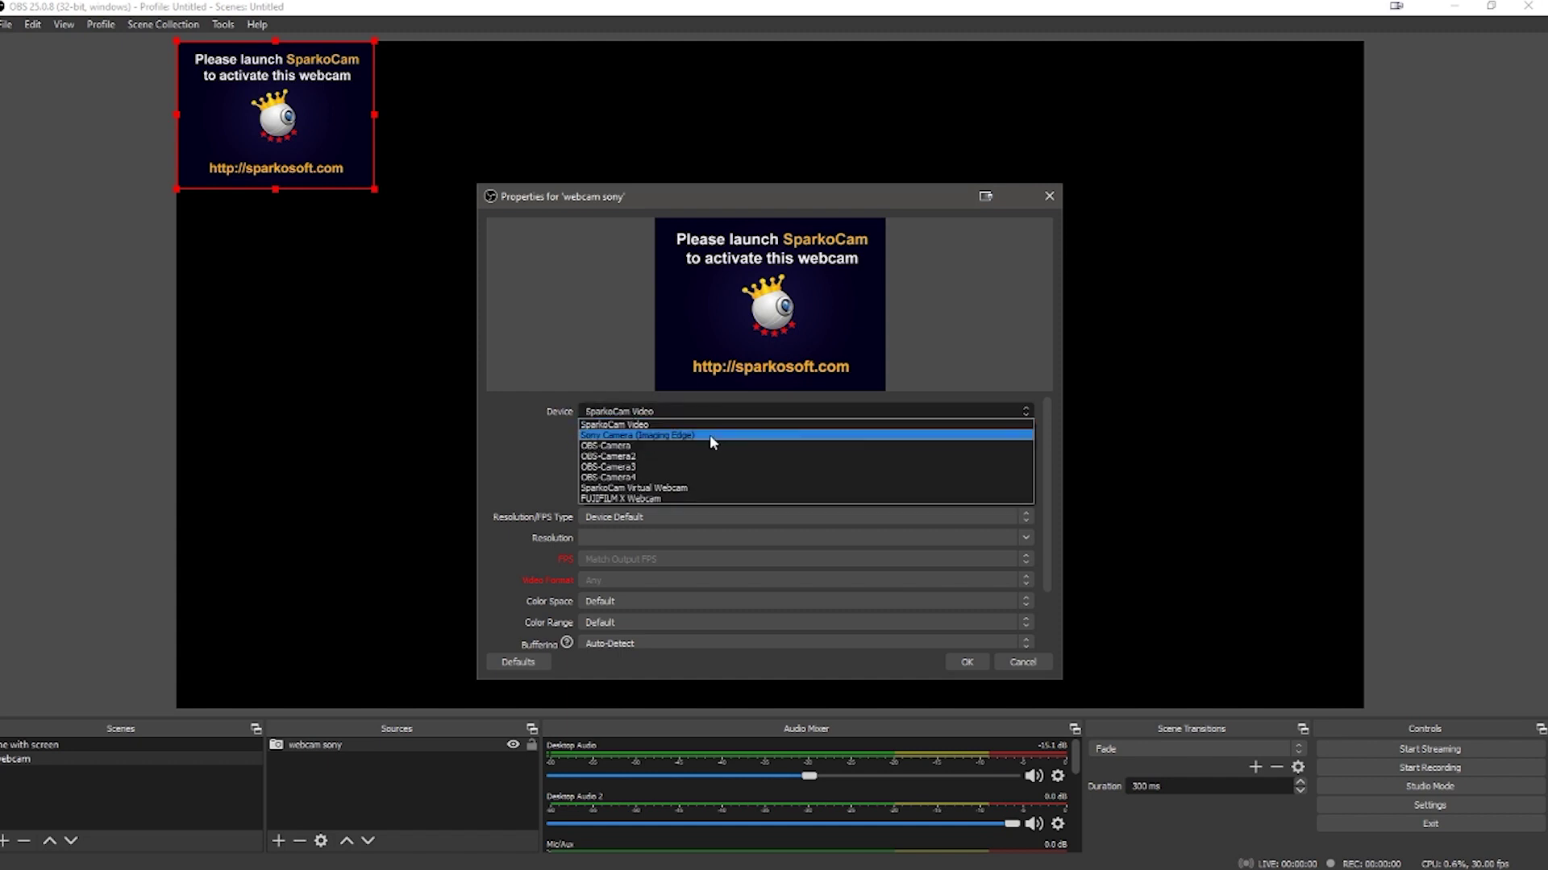
left_click(710, 436)
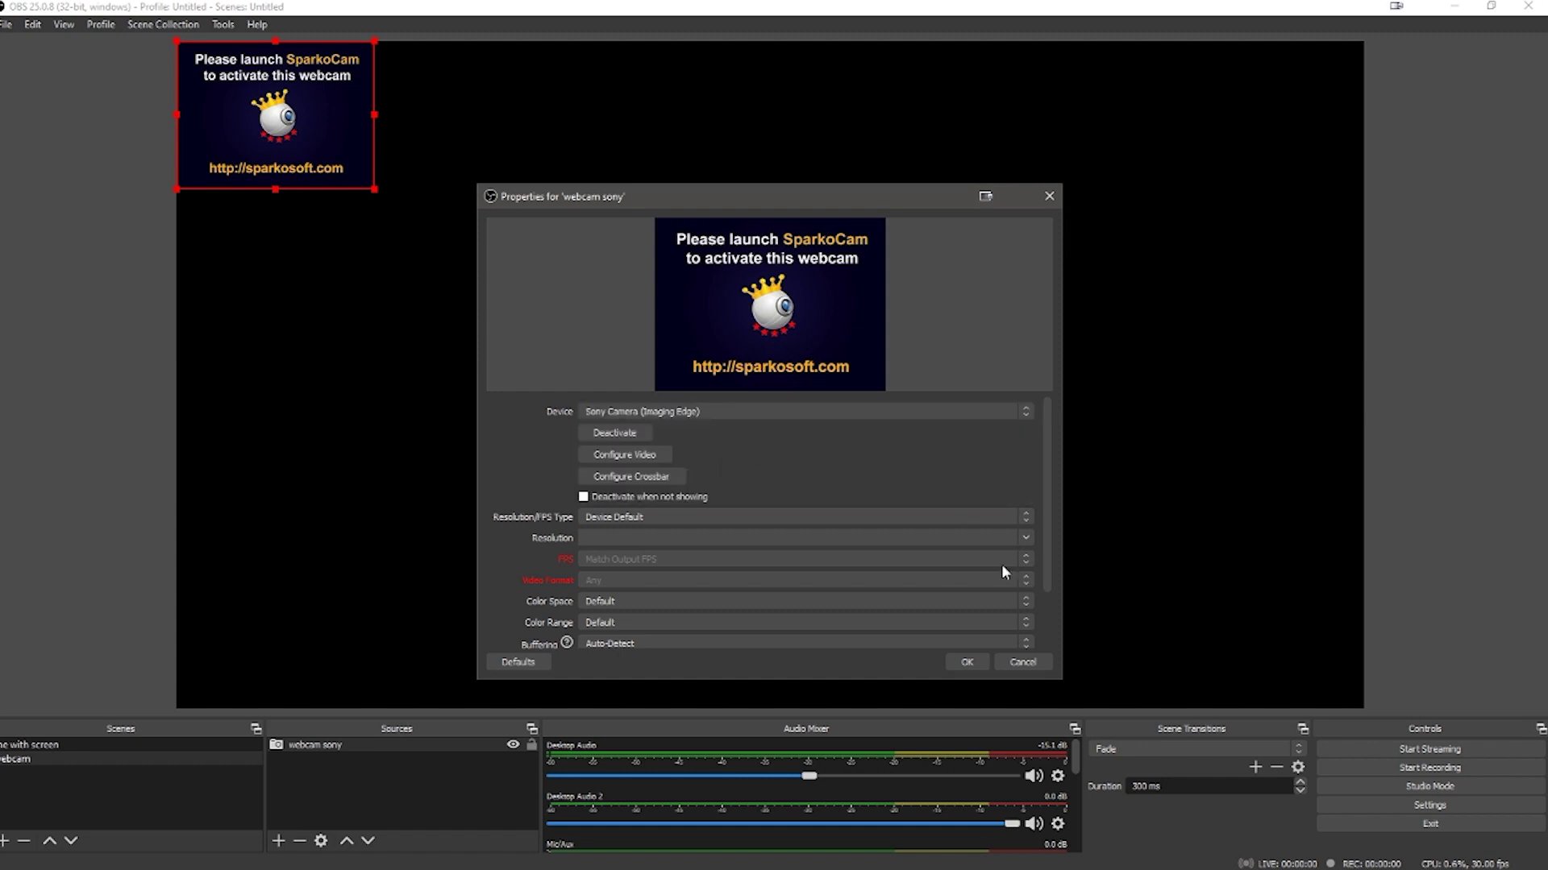
left_click(966, 663)
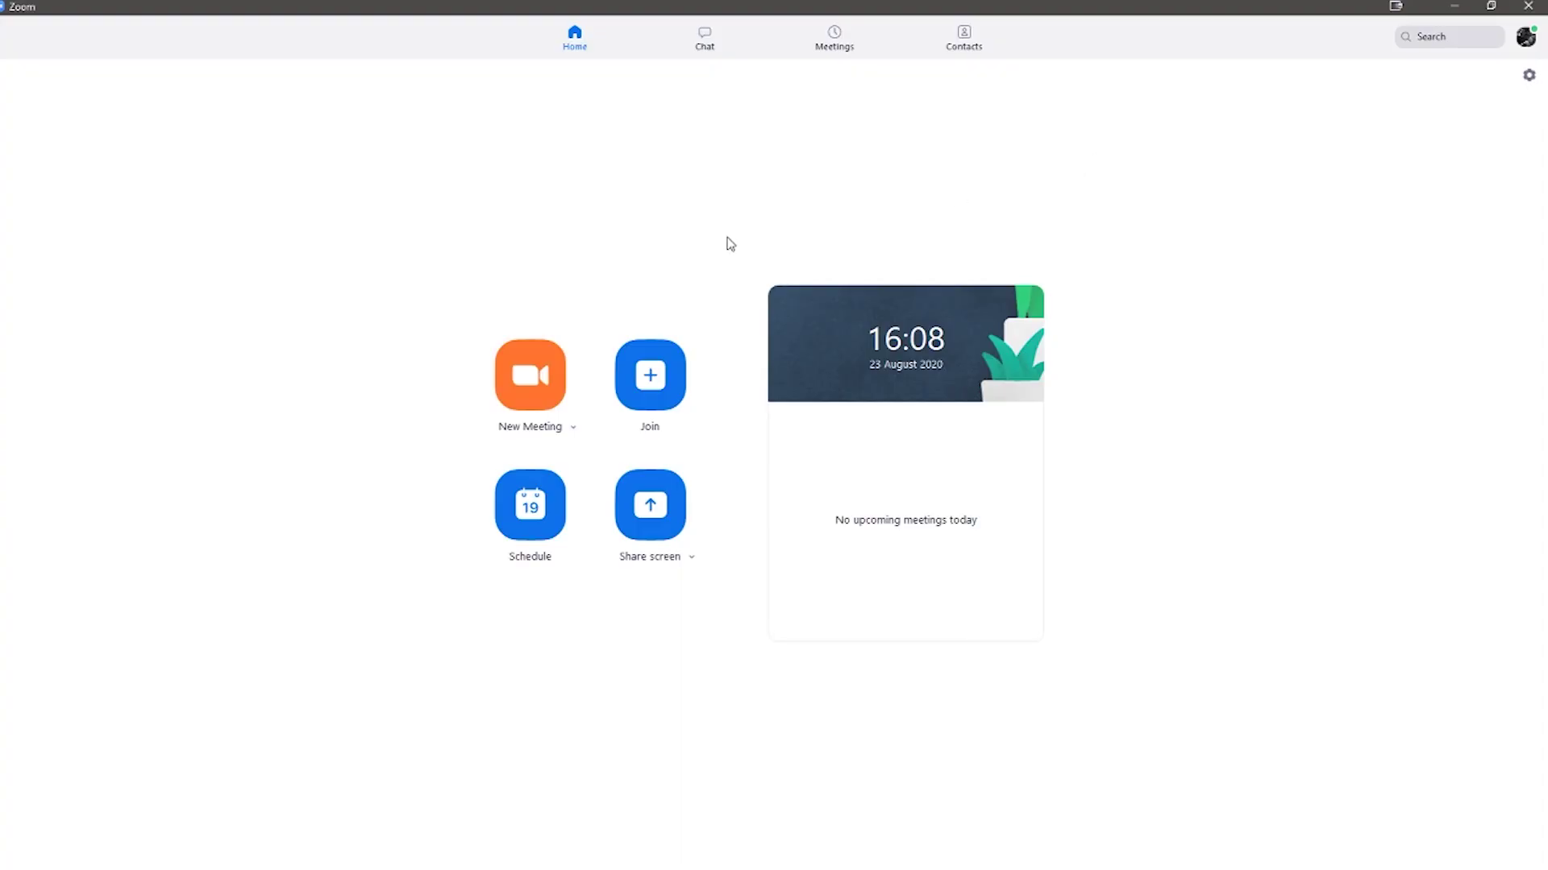
Start a new meeting and switch its camera to Sony Camera (Imaging Edge).
left_click(536, 381)
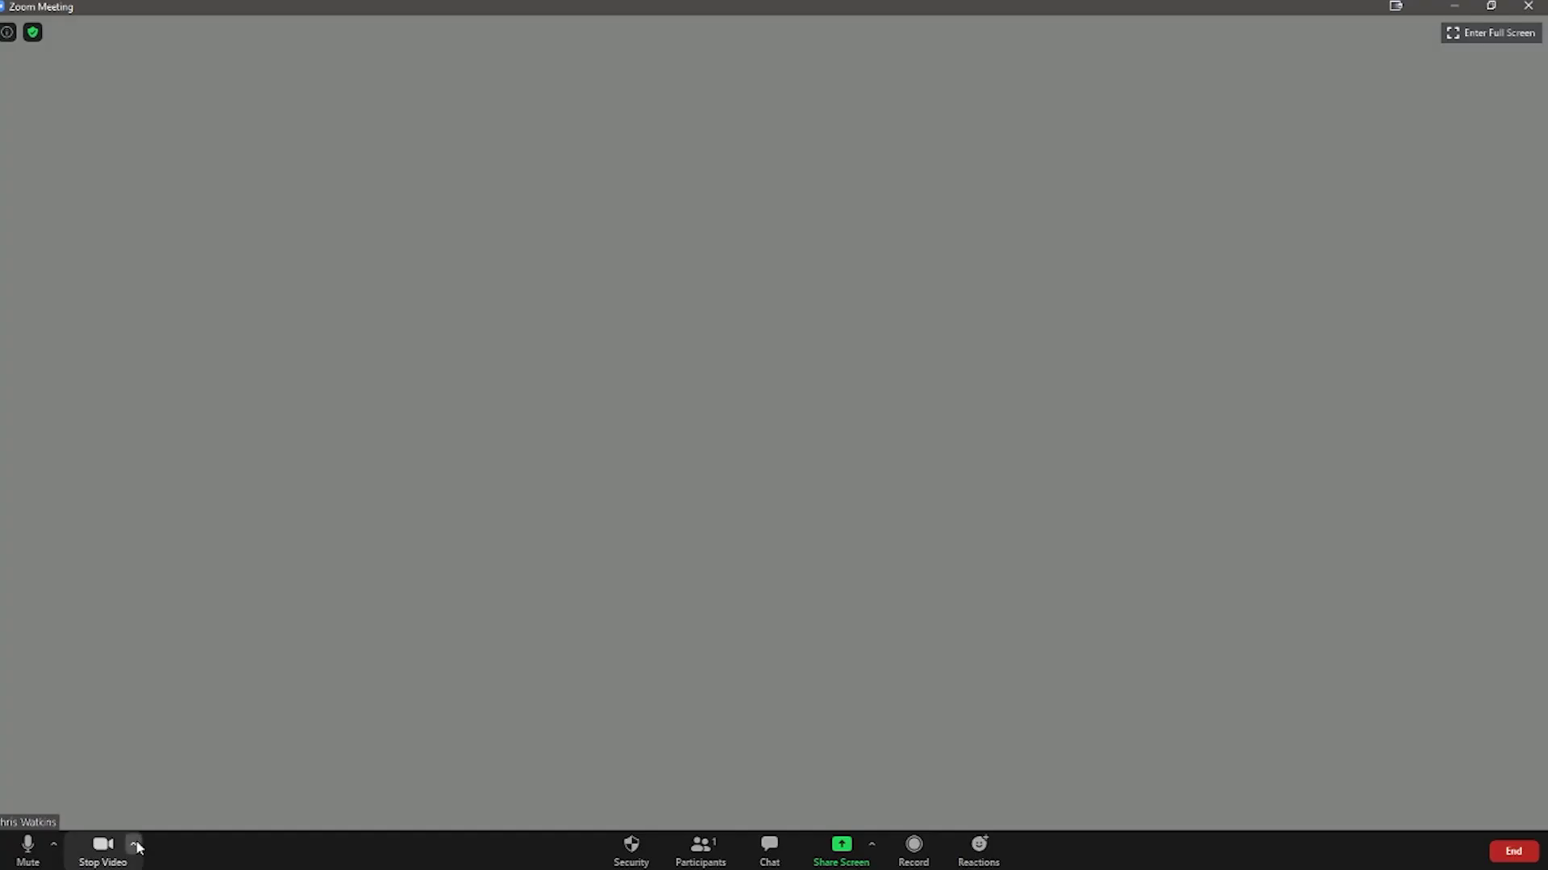
left_click(135, 845)
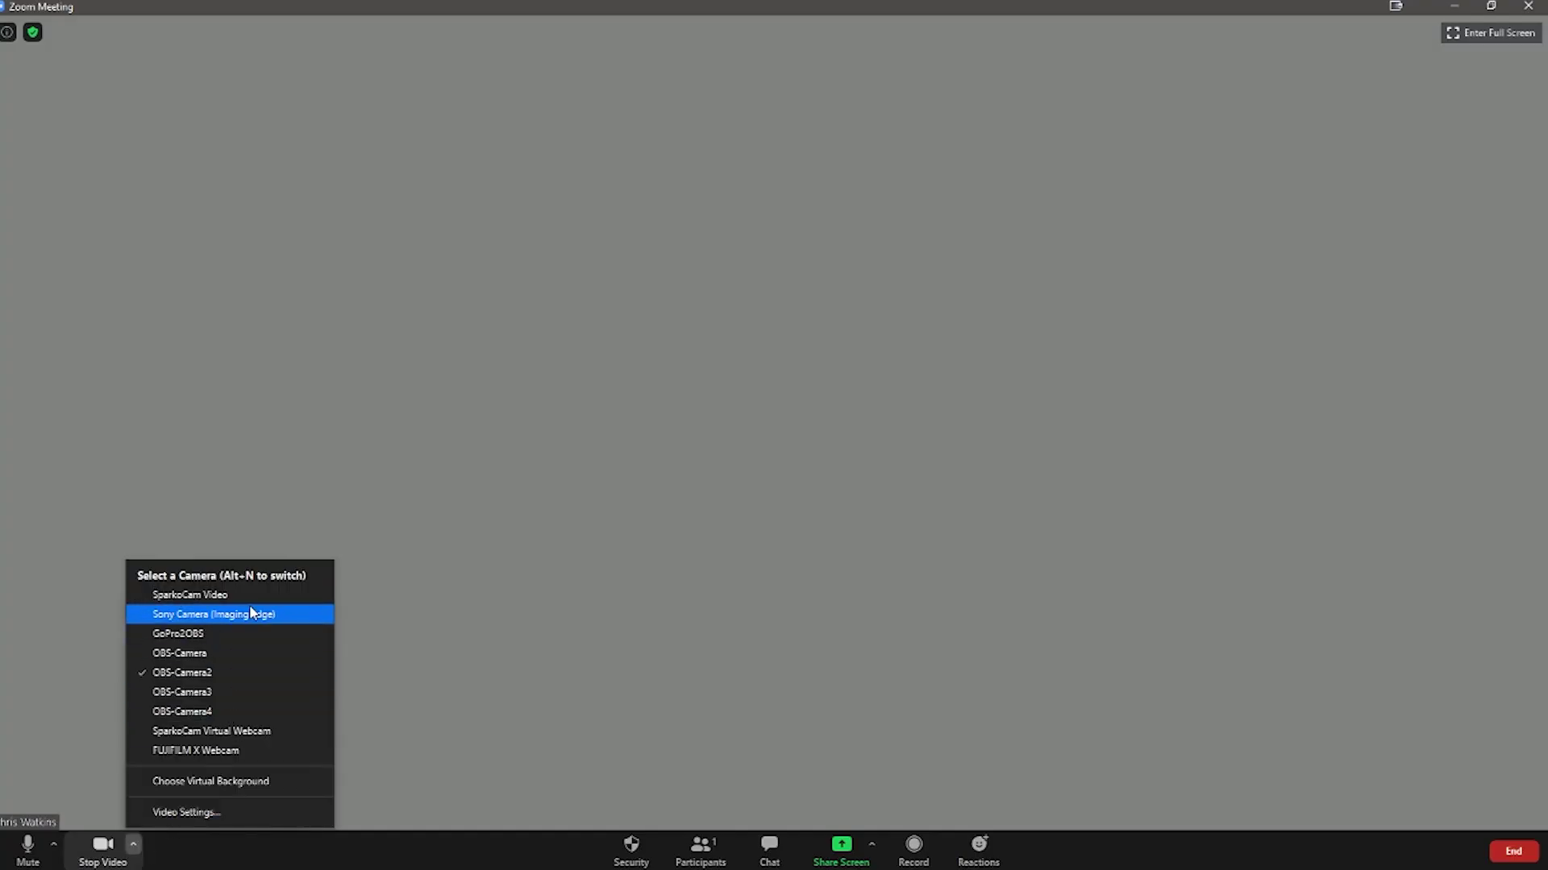
left_click(289, 617)
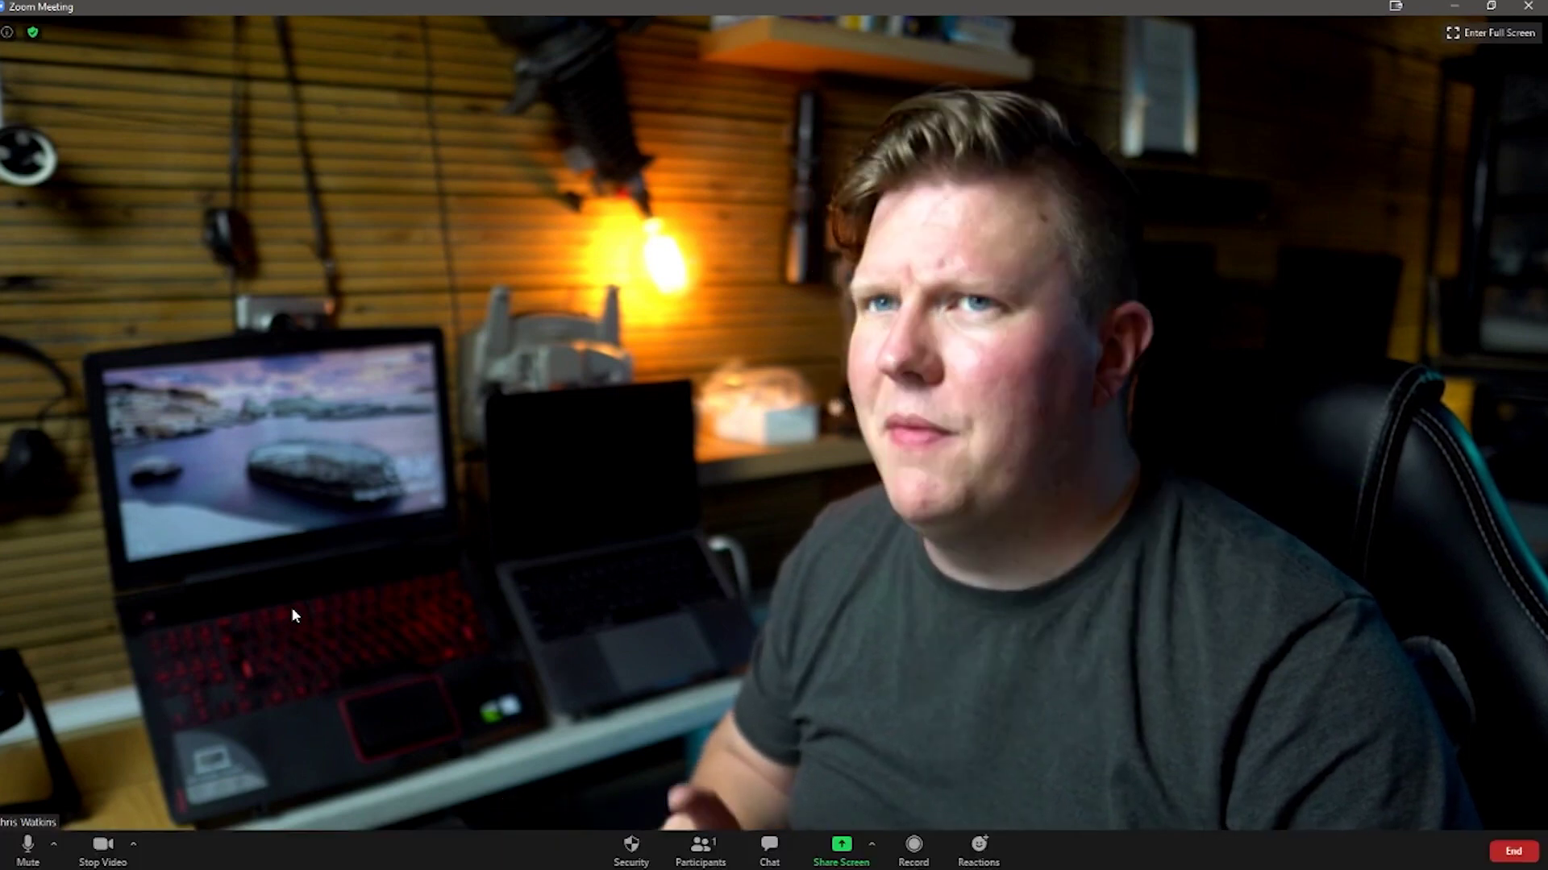
Turn off Mirror my video in Zoom's Video Settings.
left_click(135, 846)
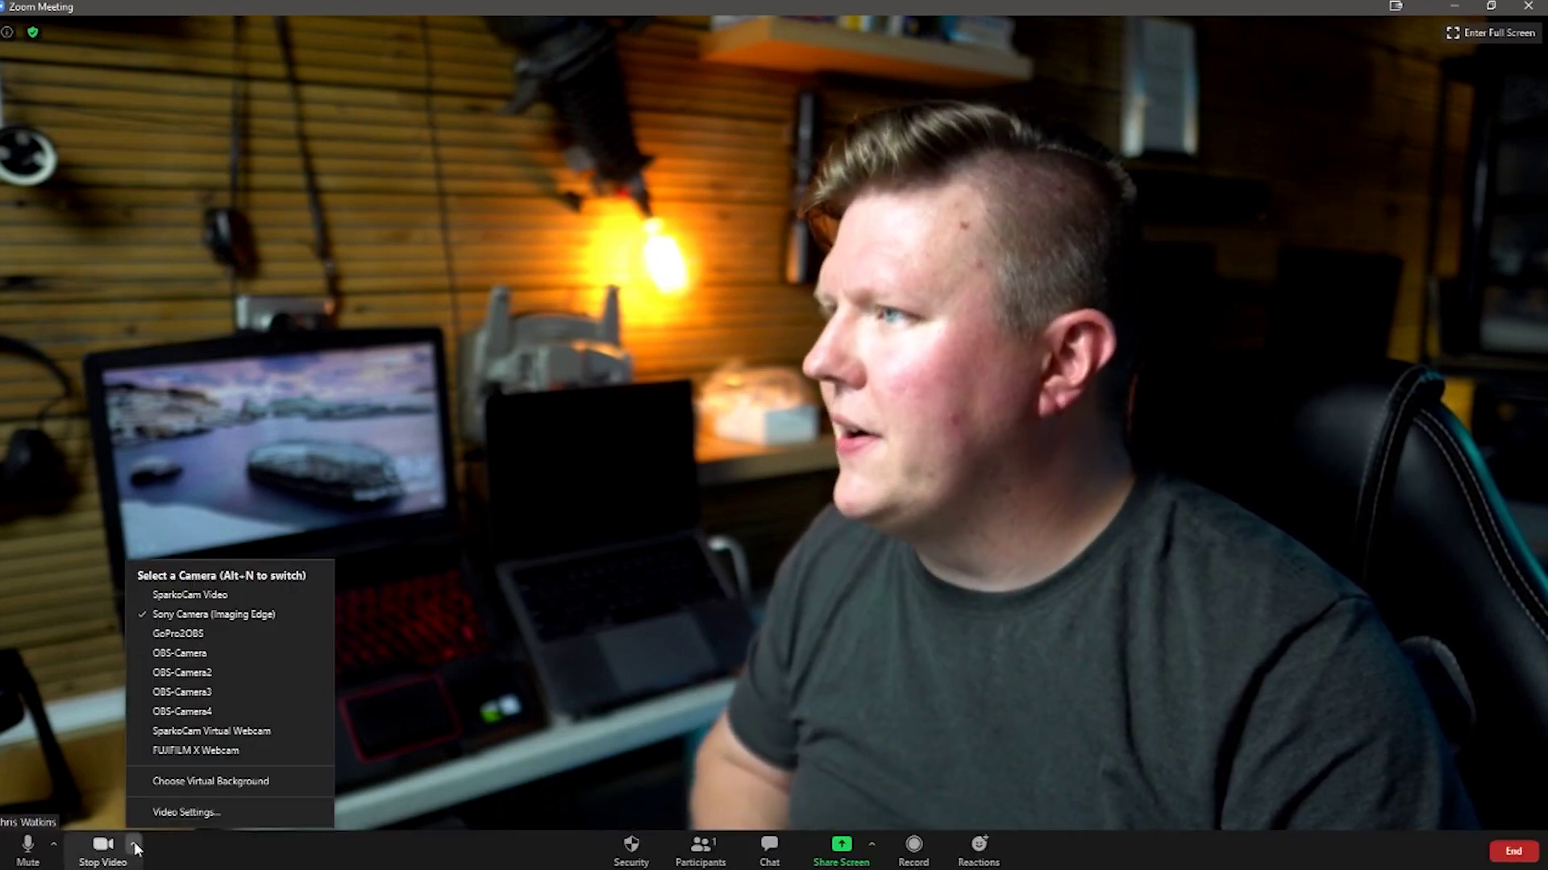
left_click(186, 813)
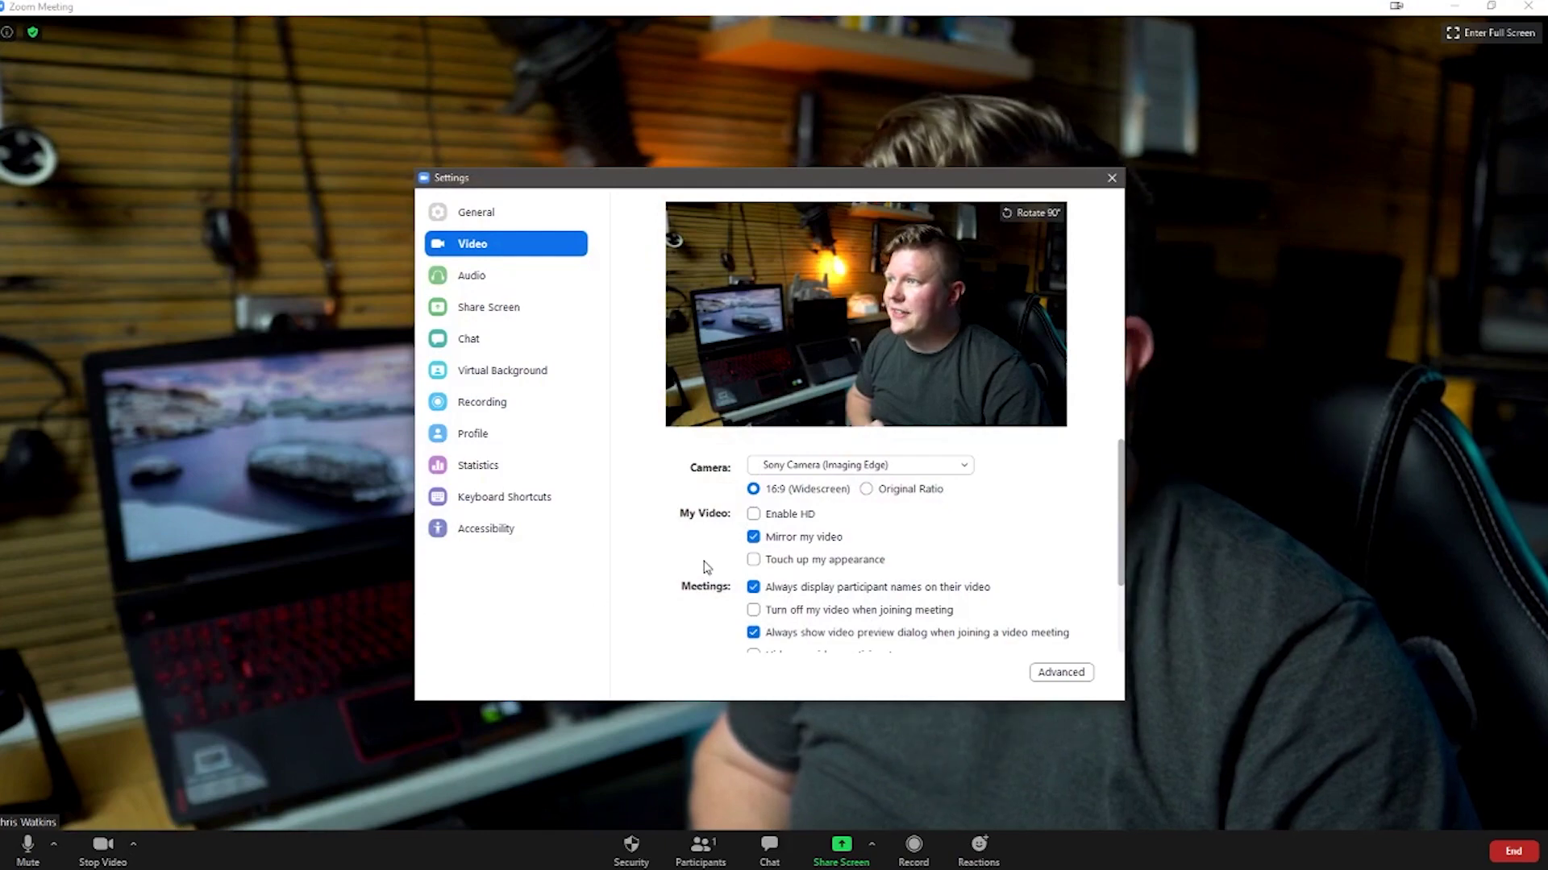
left_click(758, 537)
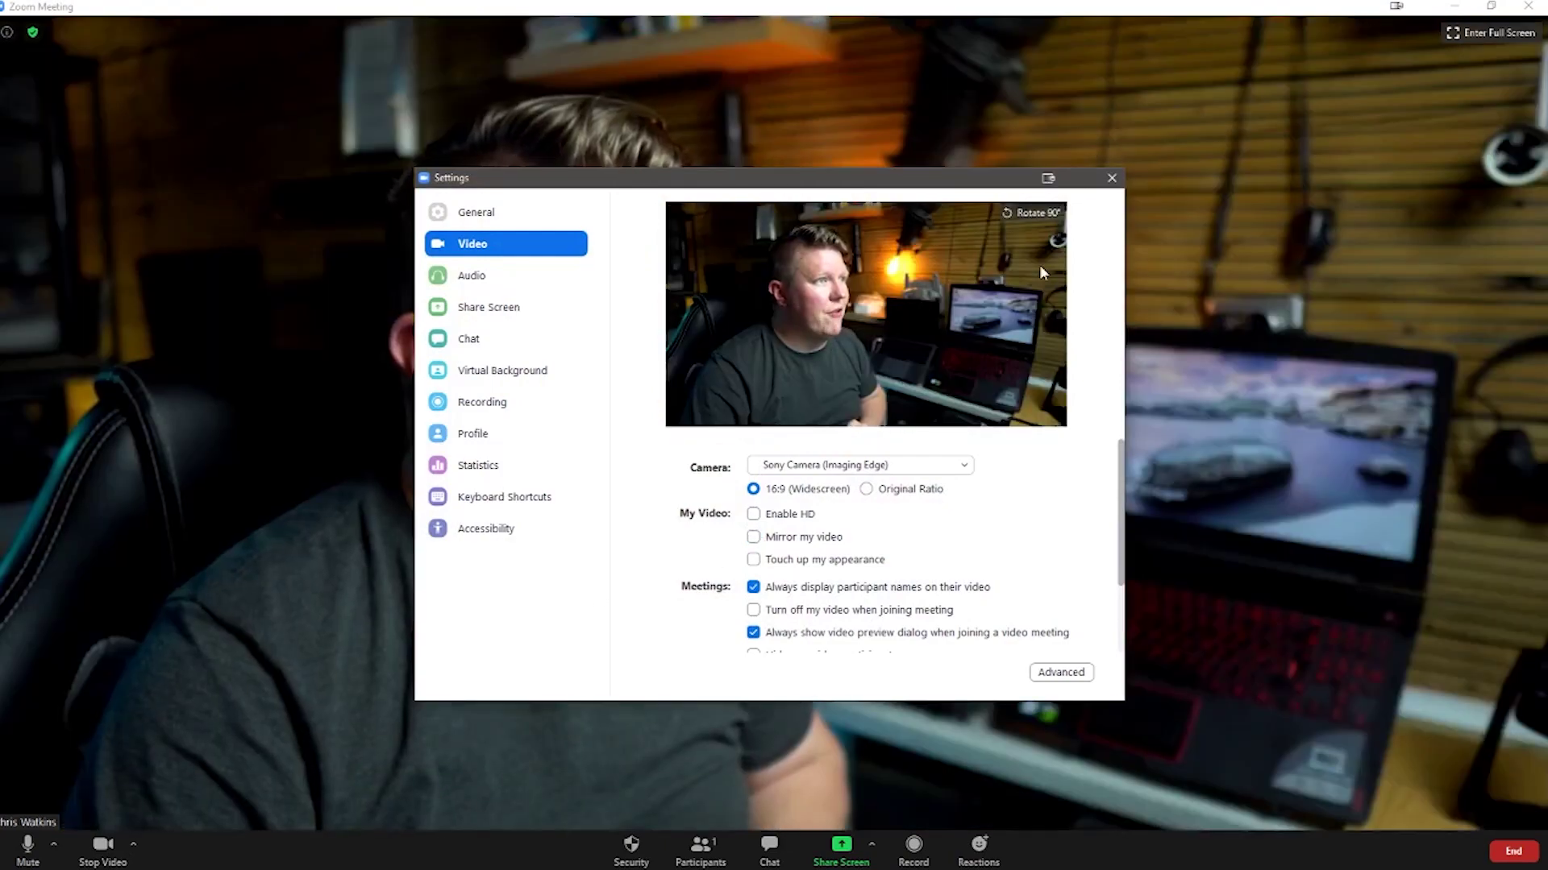
left_click(1112, 177)
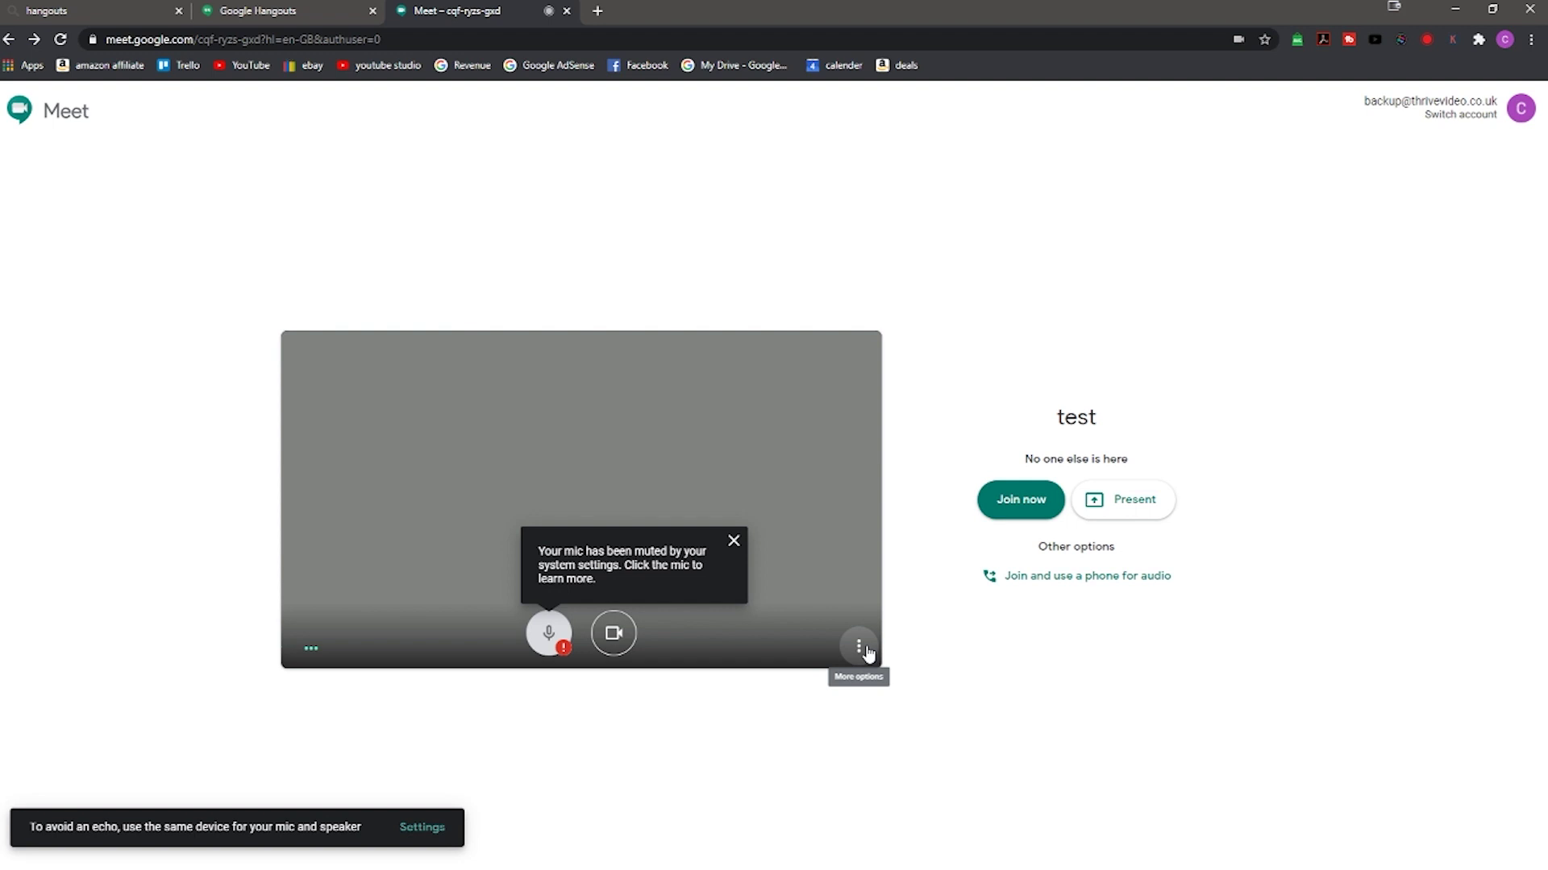
Choose Sony Camera (Imaging Edge) as the camera in Meet's Video settings.
left_click(859, 647)
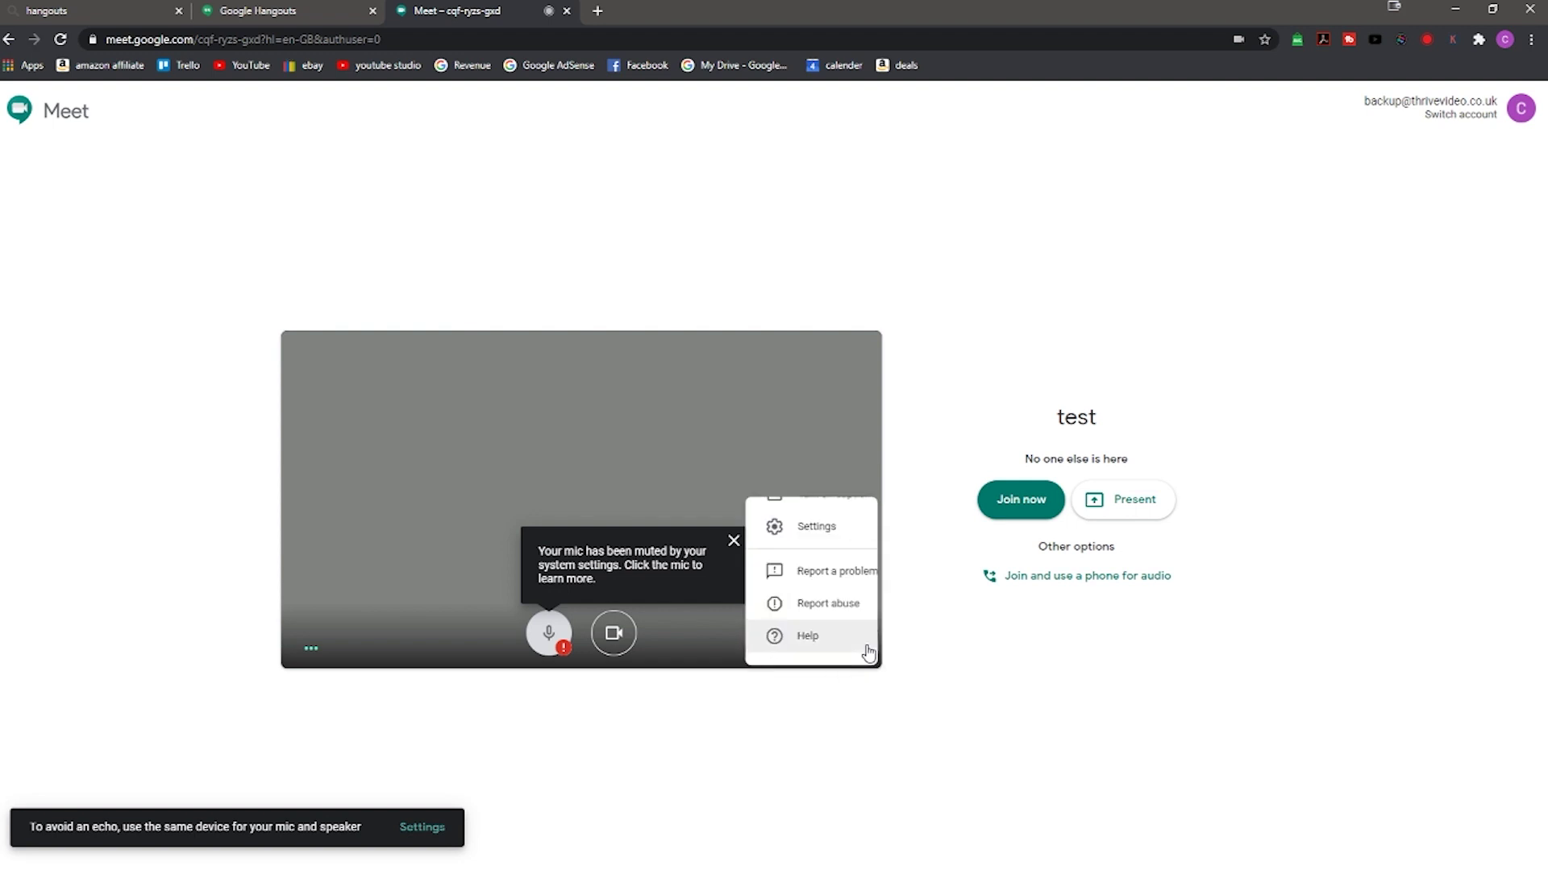
left_click(835, 540)
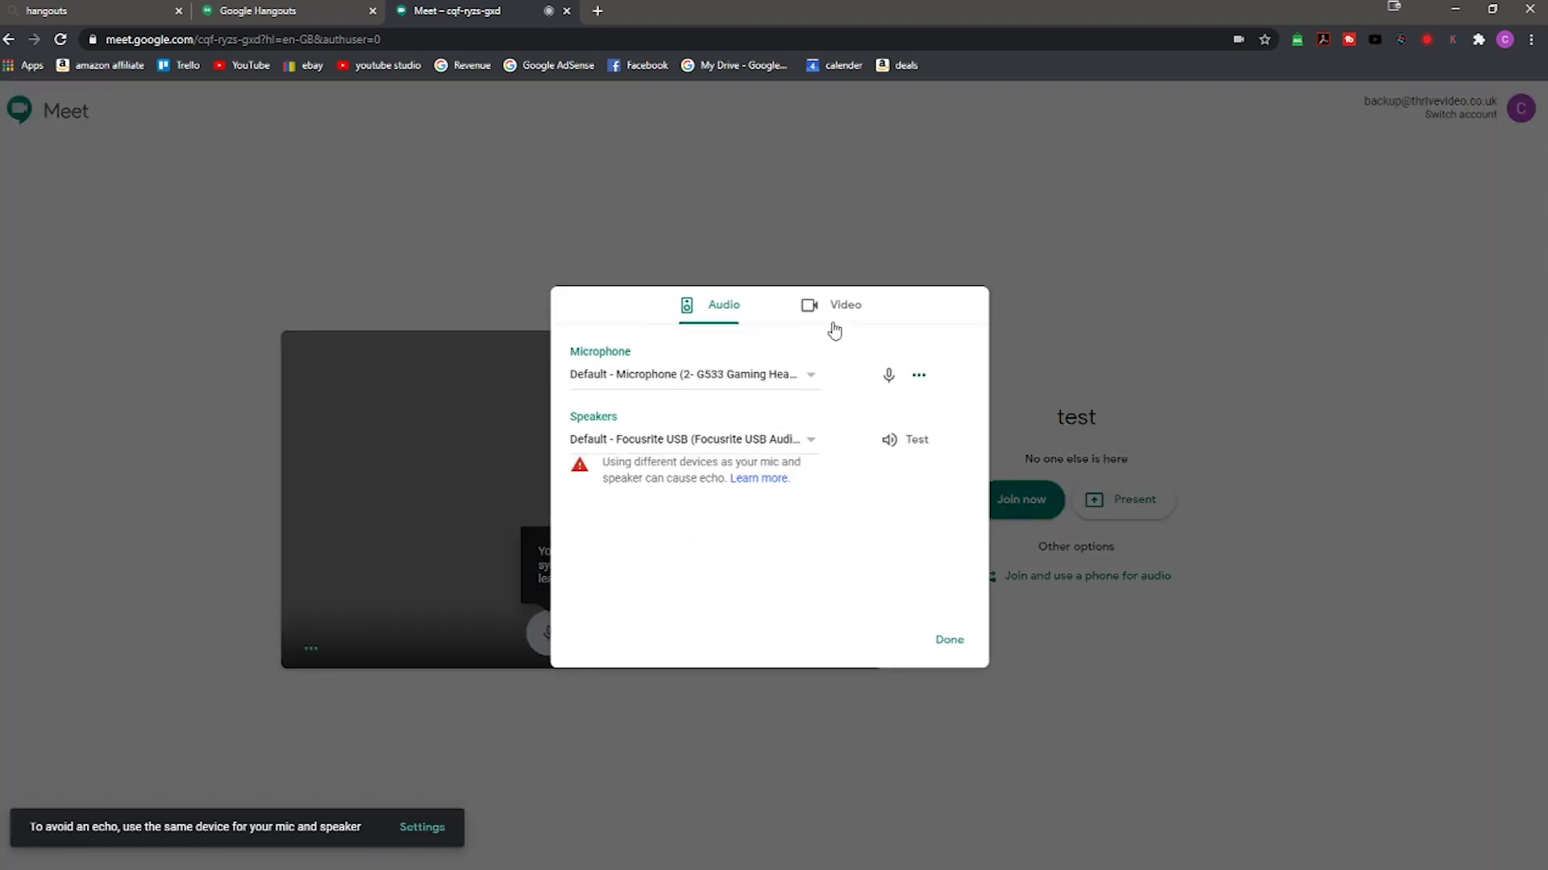
left_click(839, 311)
left_click(803, 374)
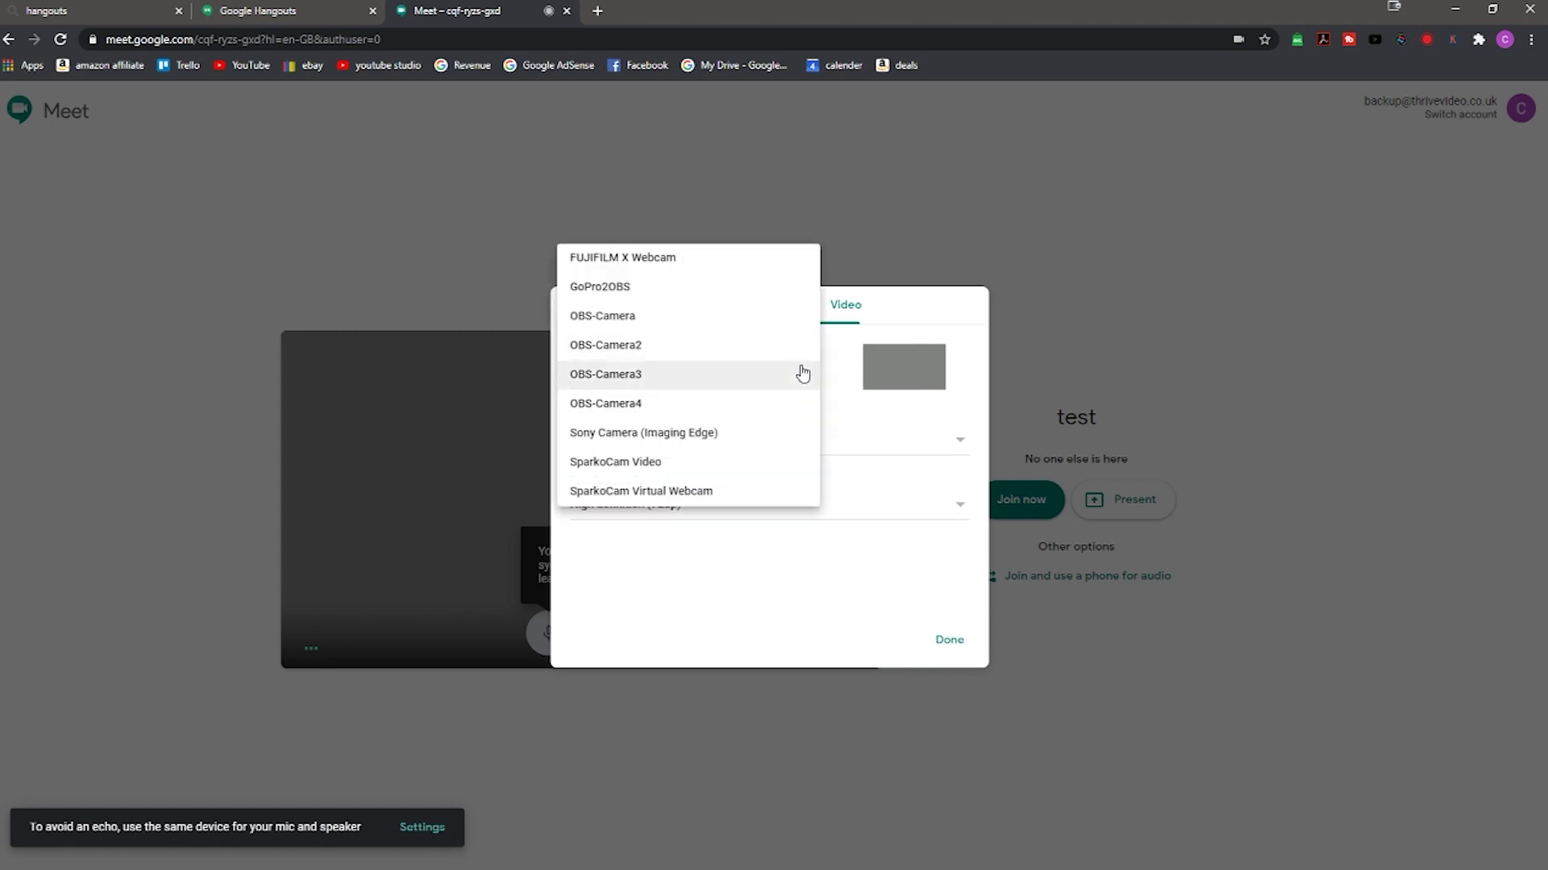
left_click(762, 431)
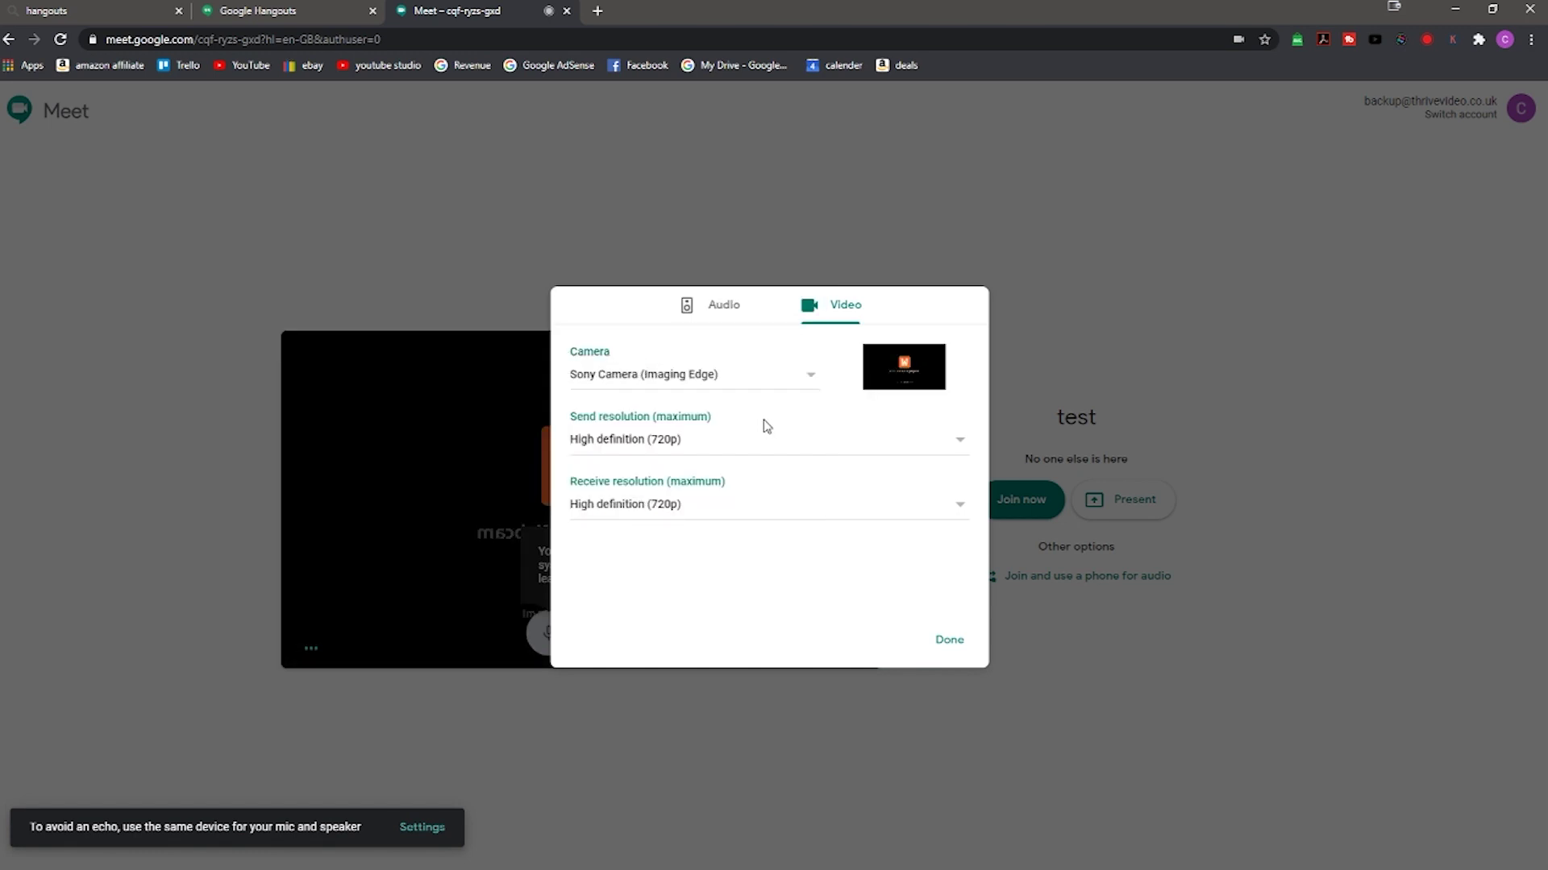
left_click(505, 650)
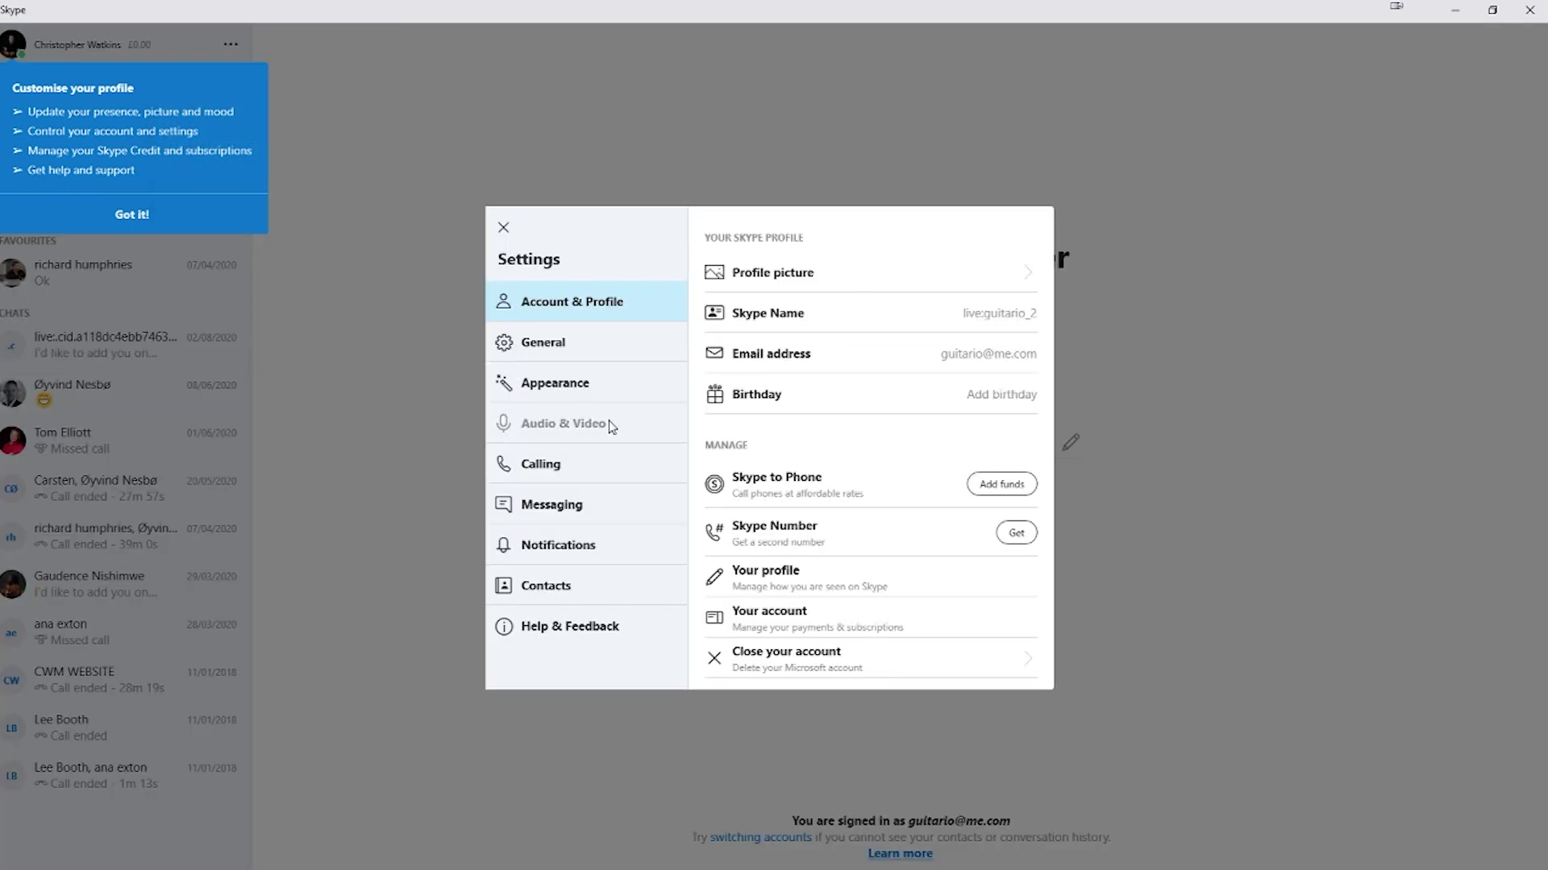
Open Skype's Audio & Video settings, which list Sony Camera (Imaging Edge) as camera.
left_click(622, 424)
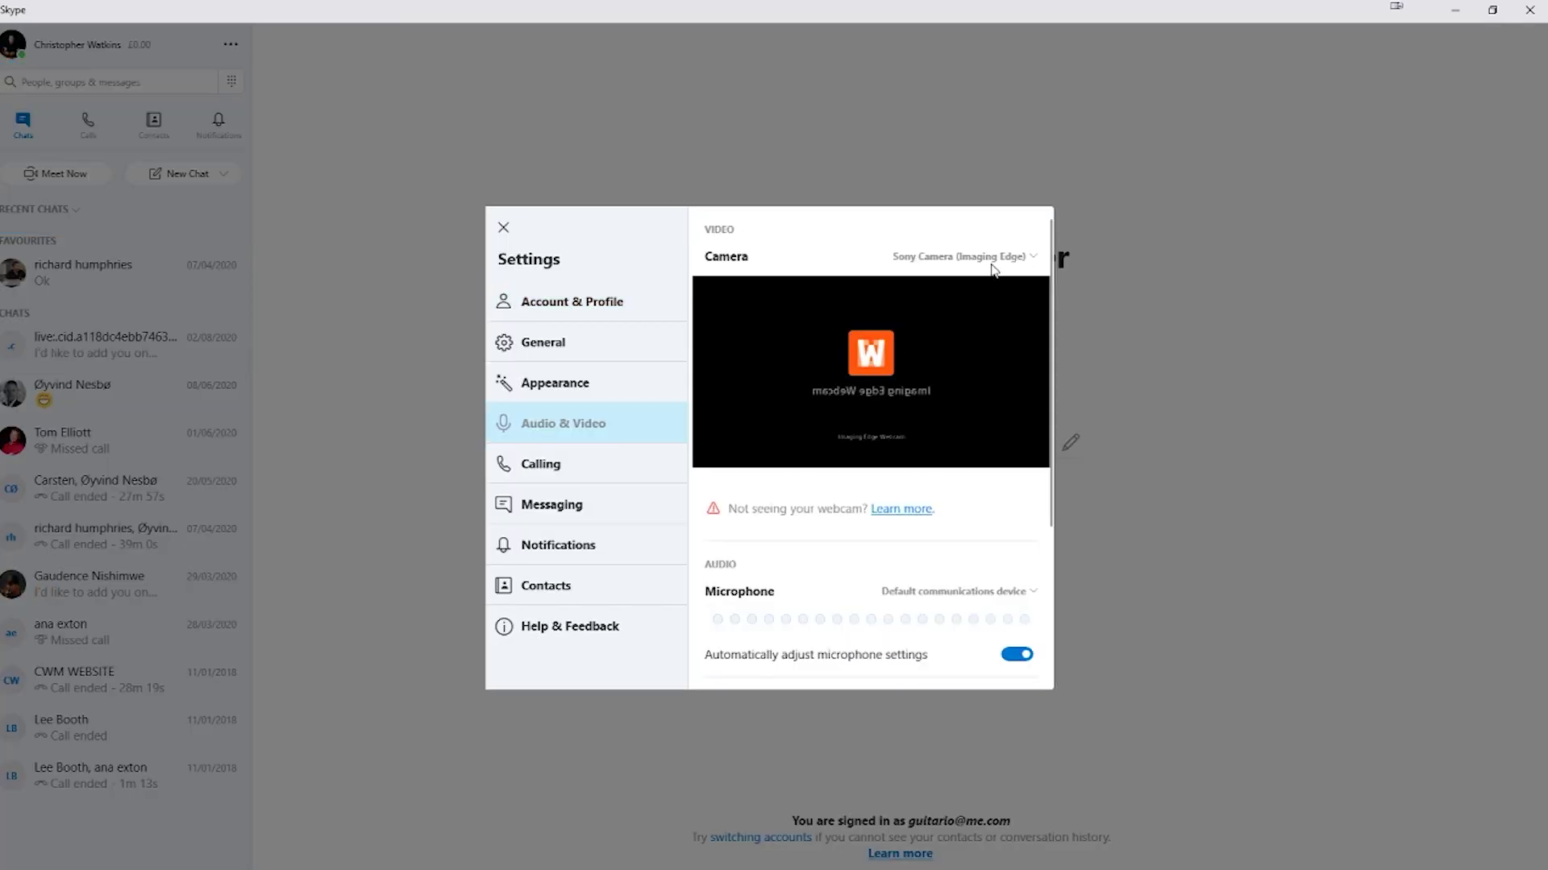